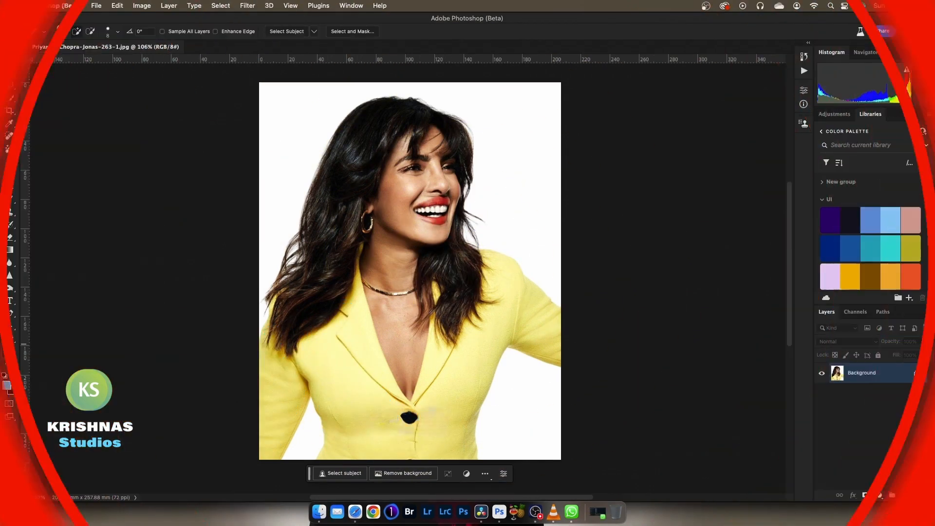
# Step: Select the yellow jacket, including both sleeves, with the Quick Selection Tool
pyautogui.rightClick(9, 98)
pyautogui.click(80, 55)
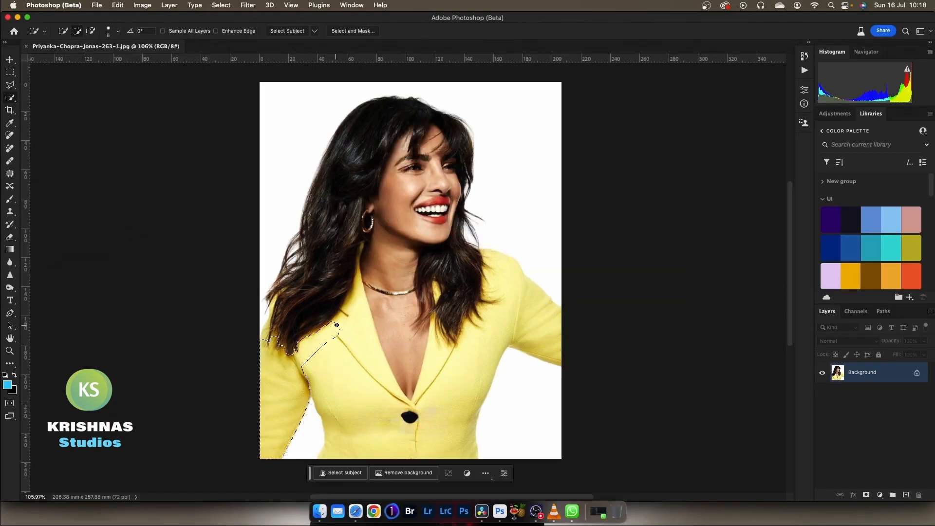
pyautogui.moveTo(337, 325)
pyautogui.mouseDown()
pyautogui.moveTo(349, 307)
pyautogui.moveTo(344, 323)
pyautogui.mouseUp()
pyautogui.moveTo(383, 415)
pyautogui.mouseDown()
pyautogui.moveTo(423, 410)
pyautogui.moveTo(441, 351)
pyautogui.moveTo(488, 271)
pyautogui.moveTo(554, 317)
pyautogui.mouseUp()
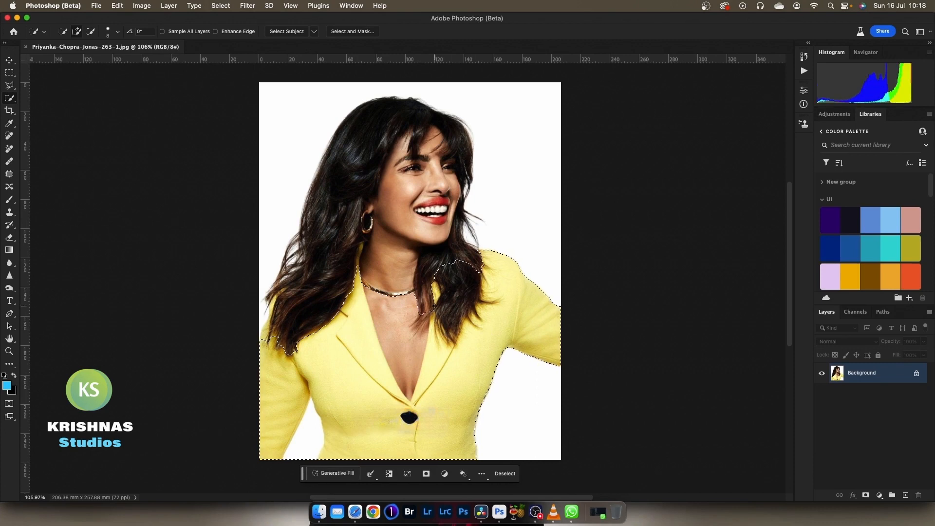
# Step: Refine the jacket selection around the neckline and hair strands, and feather it by 3 pixels
pyautogui.scroll(3, 436, 322)
pyautogui.click(422, 315)
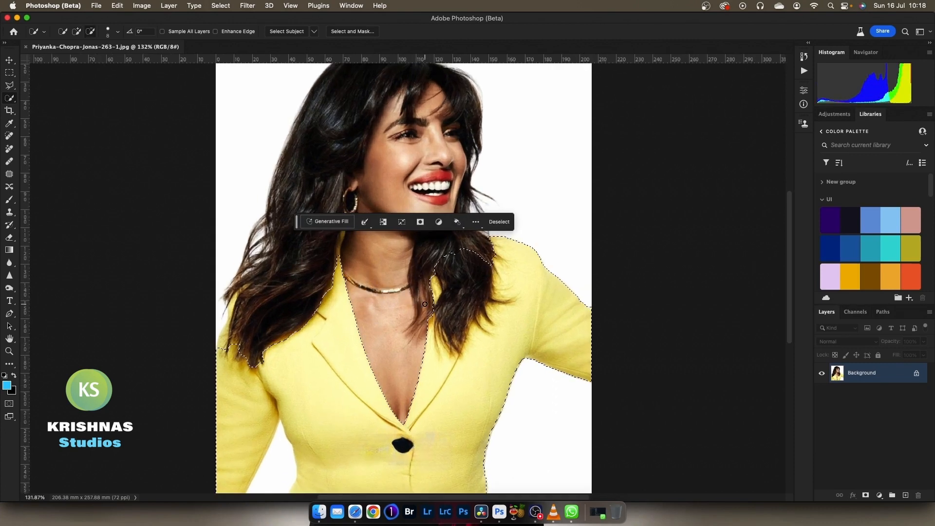
pyautogui.moveTo(452, 271)
pyautogui.mouseDown()
pyautogui.moveTo(474, 279)
pyautogui.moveTo(451, 324)
pyautogui.moveTo(484, 293)
pyautogui.moveTo(456, 319)
pyautogui.mouseUp()
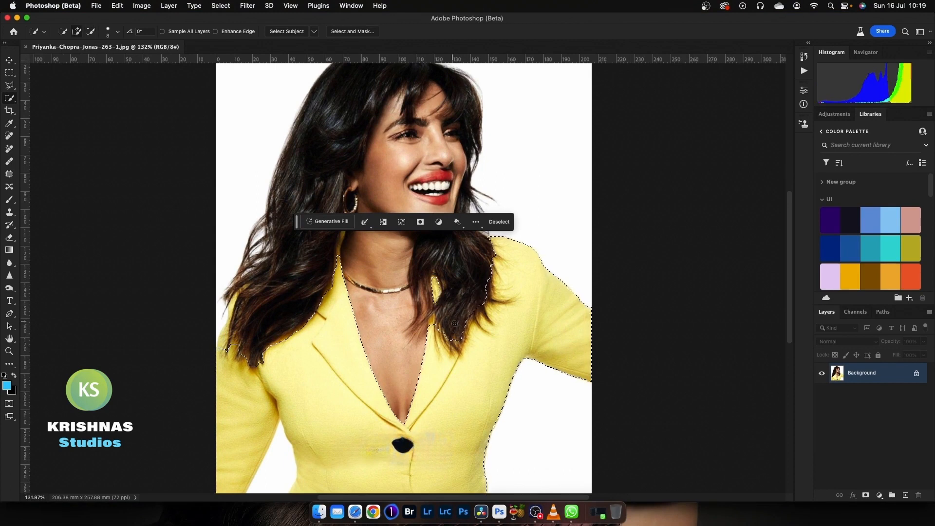
pyautogui.moveTo(236, 299)
pyautogui.mouseDown()
pyautogui.moveTo(244, 290)
pyautogui.moveTo(236, 345)
pyautogui.mouseUp()
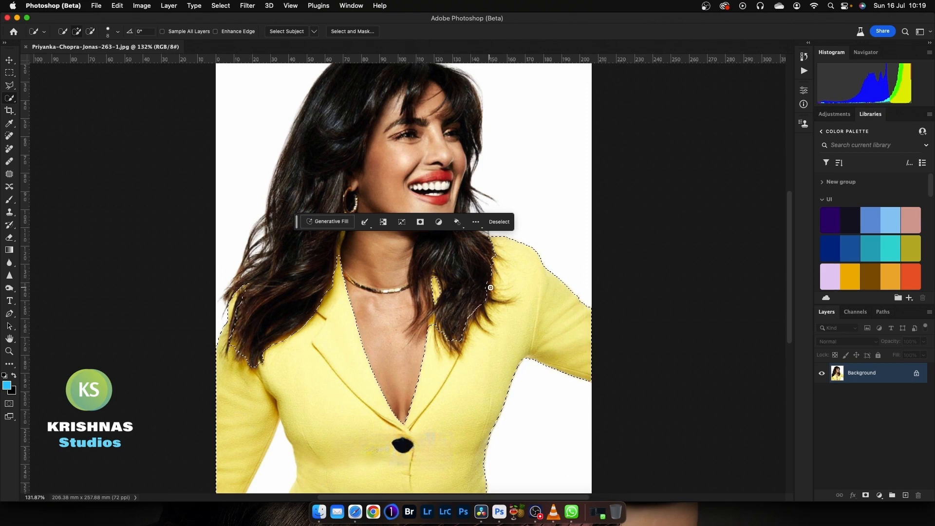
pyautogui.hotkey('shift', 'F6')
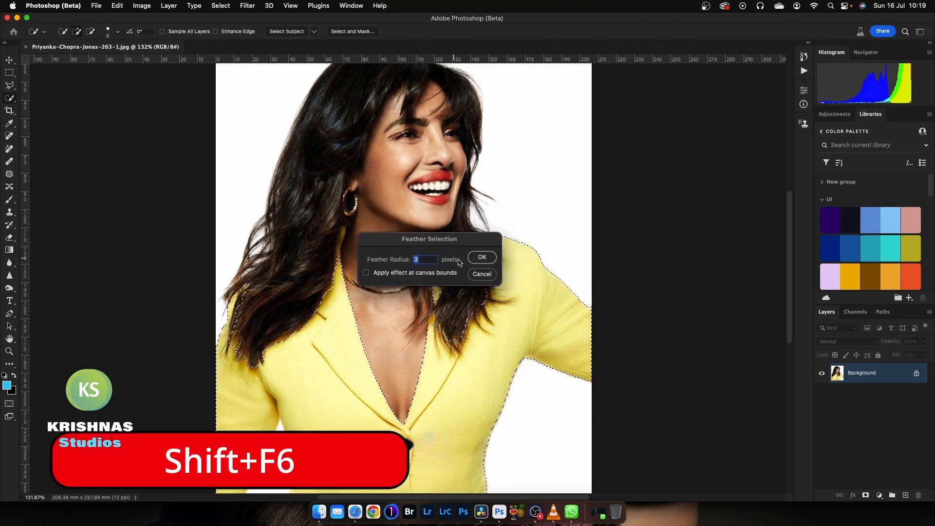
pyautogui.click(481, 258)
# Step: Recolor the selected jacket bright green using Hue/Saturation with Colorize enabled, and deselect it
pyautogui.hotkey('ctrl', 'u')
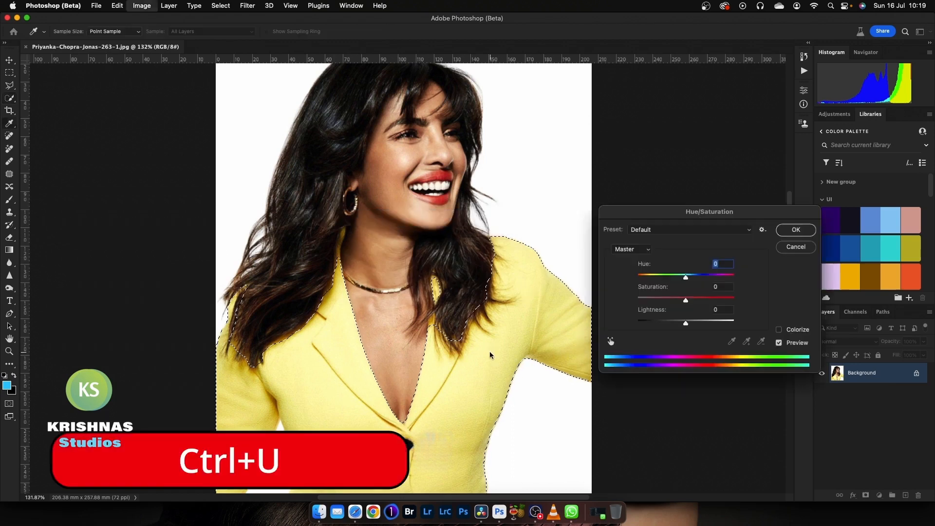
pyautogui.click(779, 329)
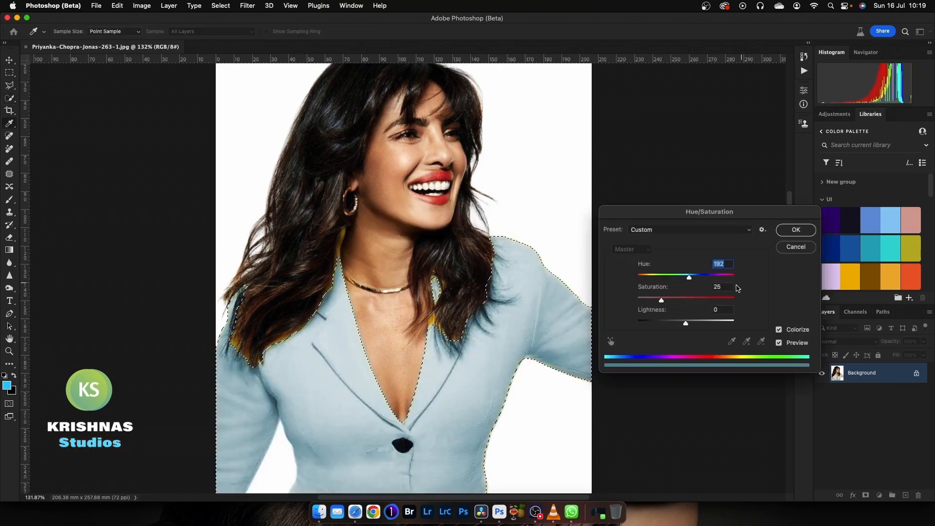
pyautogui.moveTo(685, 323); pyautogui.dragTo(673, 278)
pyautogui.click(790, 233)
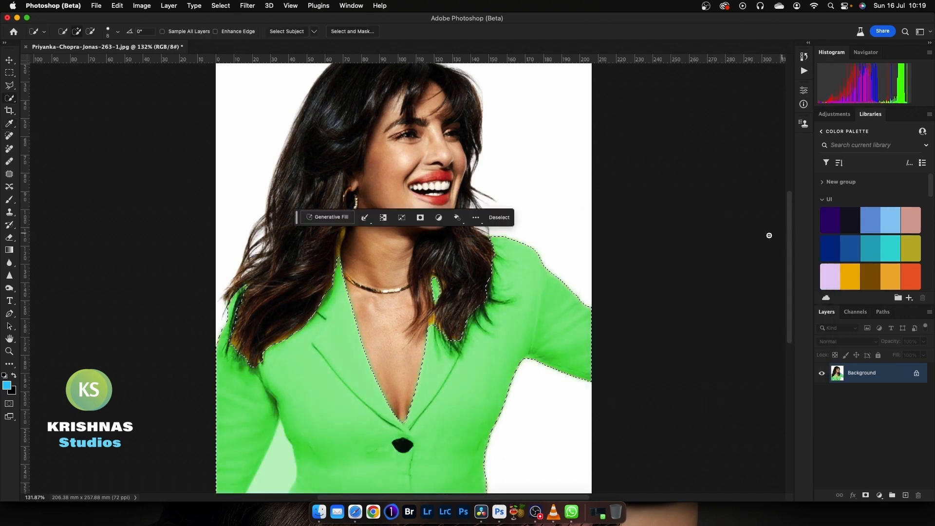
pyautogui.press('super+d')
pyautogui.scroll(-1, 481, 378)
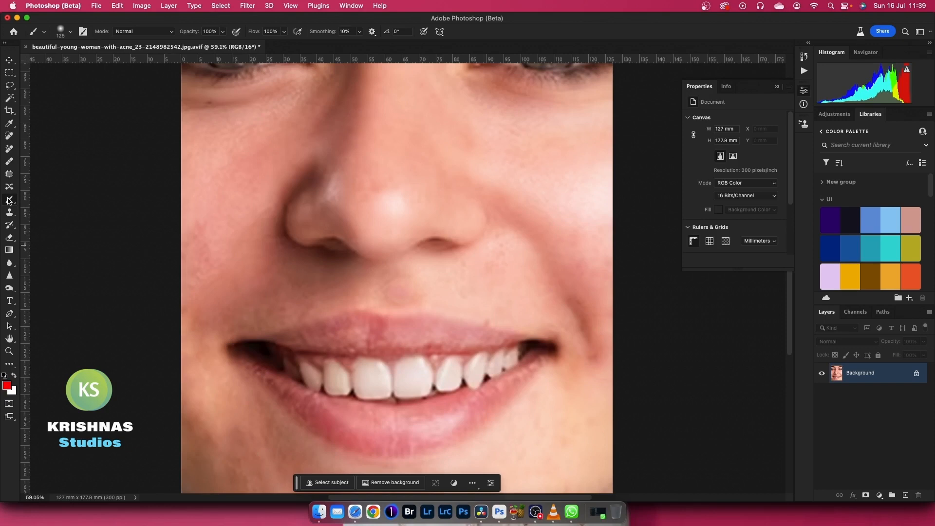
# Step: Try painting the woman's lips directly on the photo with the Brush in red ff0000
pyautogui.click(7, 385)
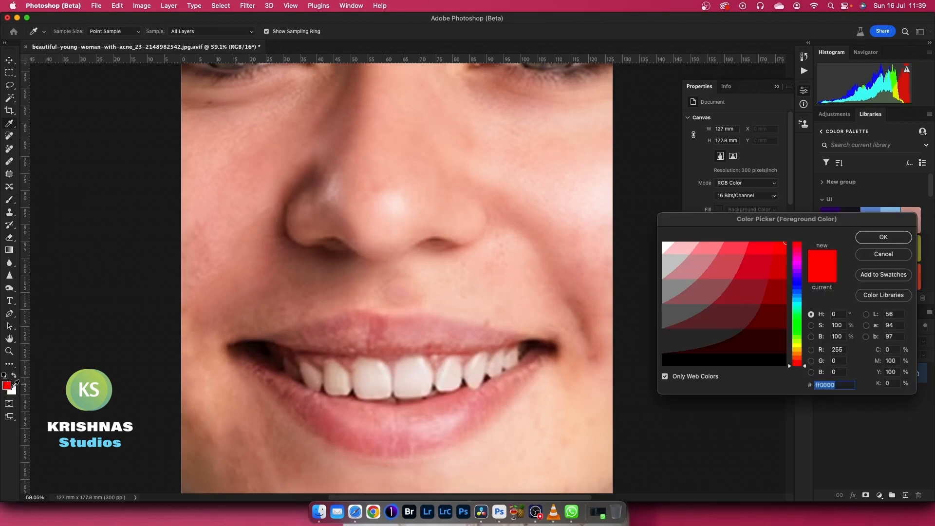
pyautogui.click(858, 242)
pyautogui.moveTo(237, 352)
pyautogui.mouseDown()
pyautogui.moveTo(247, 363)
pyautogui.moveTo(442, 402)
pyautogui.moveTo(518, 377)
pyautogui.moveTo(413, 441)
pyautogui.moveTo(269, 369)
pyautogui.moveTo(455, 339)
pyautogui.moveTo(346, 332)
pyautogui.moveTo(359, 338)
pyautogui.mouseUp()
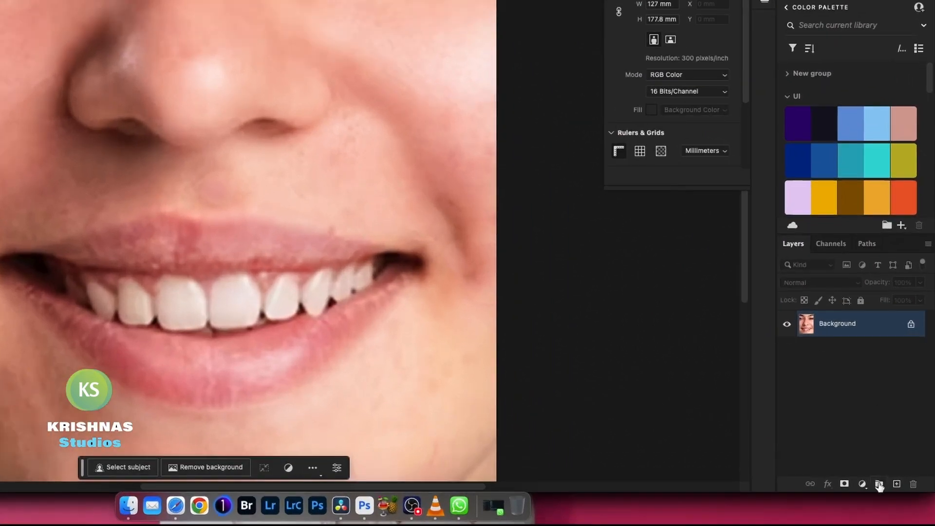
# Step: Add a Solid Color fill layer in red ff0000 above the photo and set its blend mode to Multiply
pyautogui.click(862, 484)
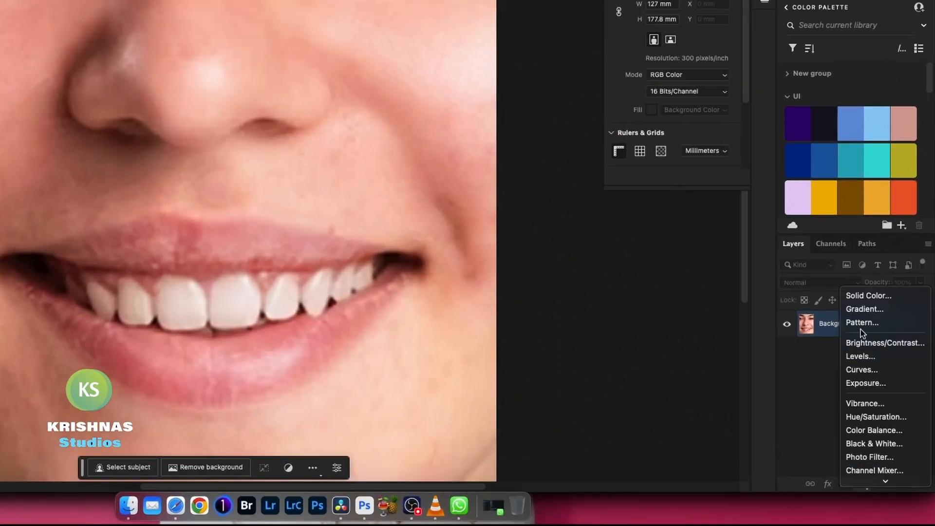
pyautogui.click(856, 295)
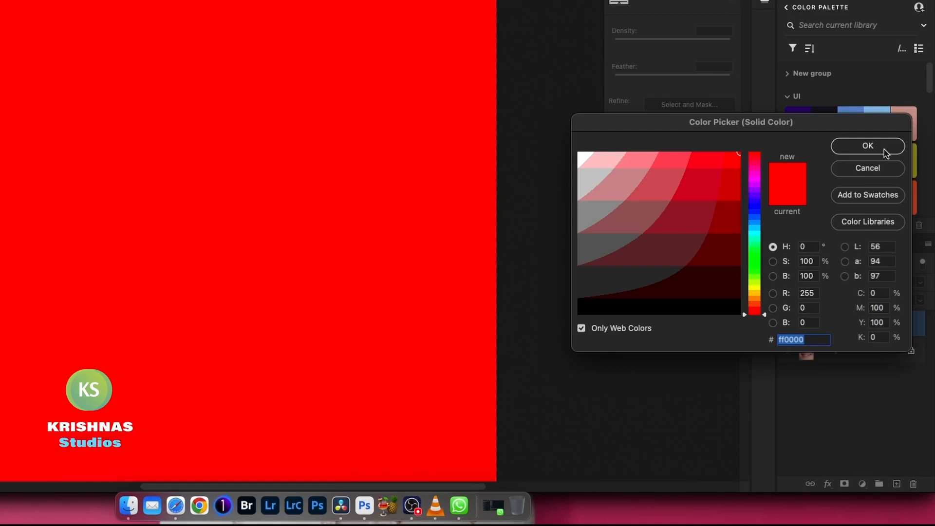
pyautogui.click(872, 146)
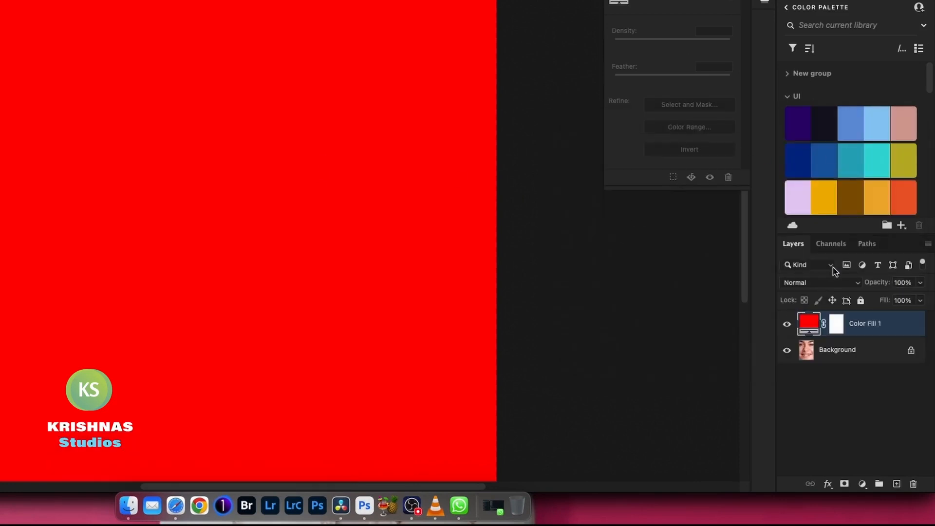
pyautogui.click(811, 287)
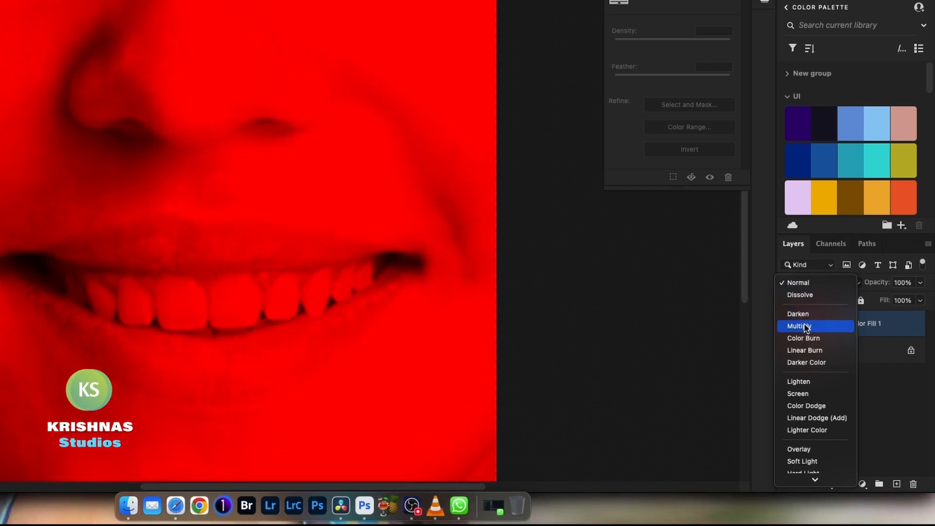
pyautogui.click(805, 327)
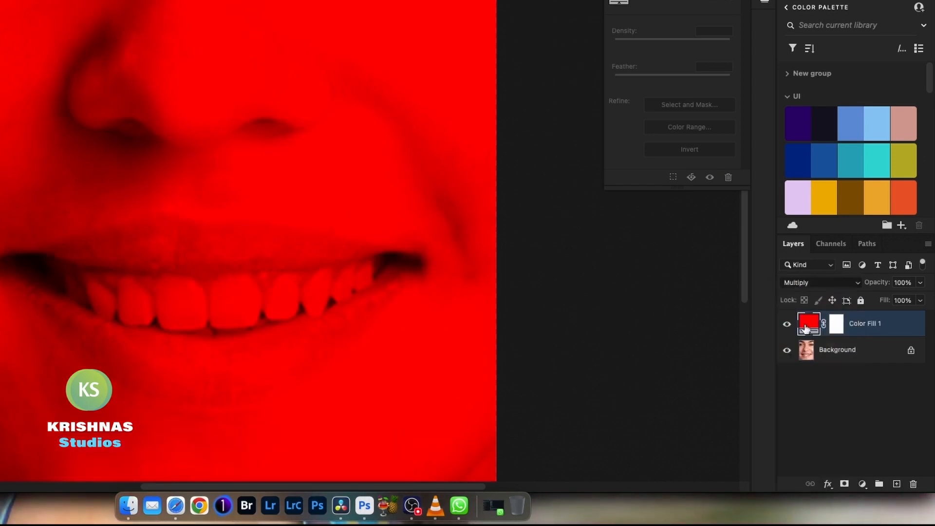
# Step: Invert the red fill layer's mask and paint white over both lips with the Brush tool
pyautogui.click(837, 326)
pyautogui.press('super+i')
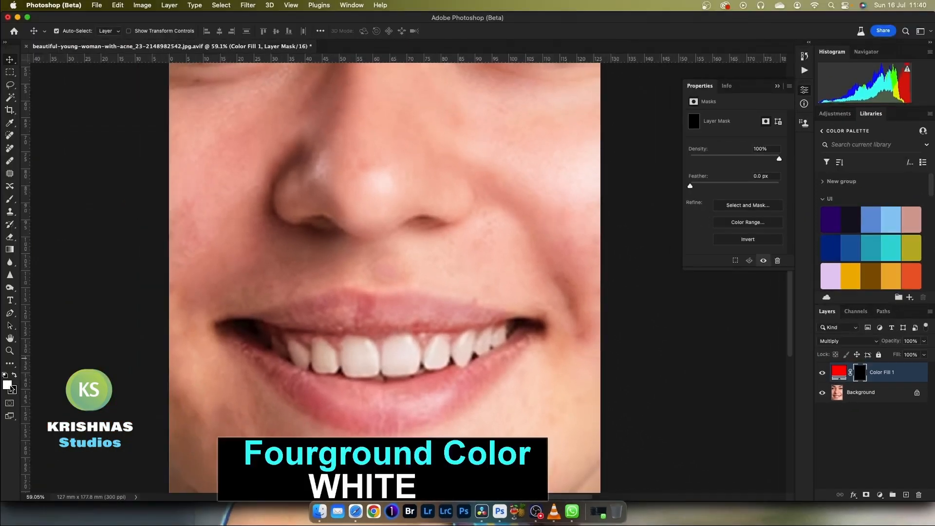
pyautogui.click(9, 387)
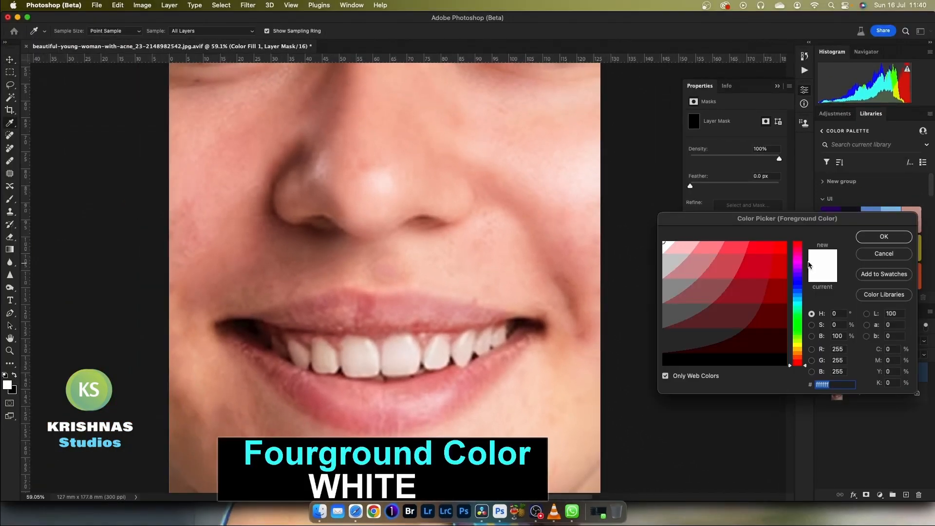
pyautogui.click(868, 241)
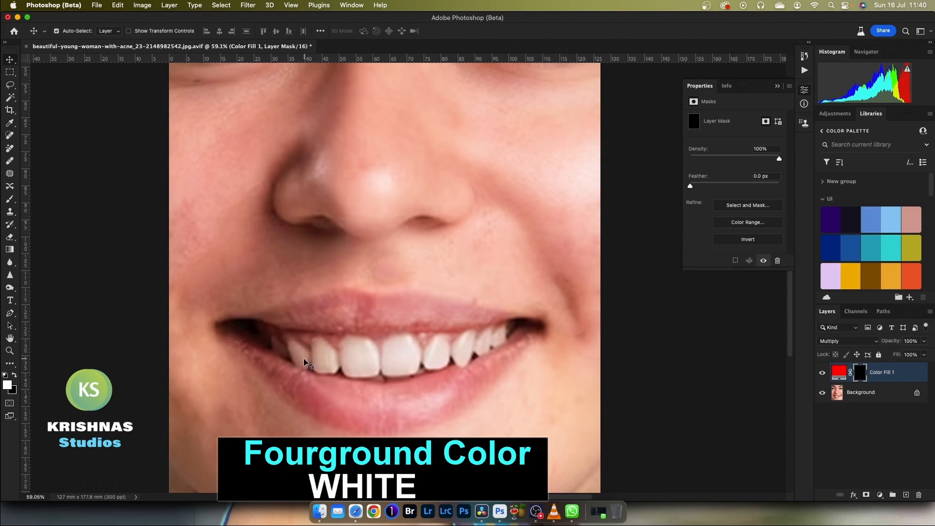
pyautogui.click(9, 200)
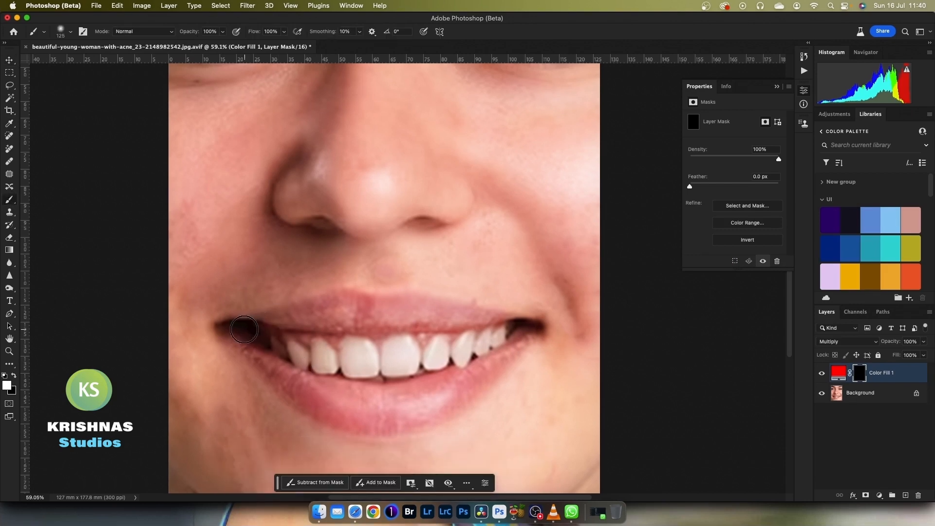
pyautogui.moveTo(227, 325)
pyautogui.mouseDown()
pyautogui.moveTo(400, 306)
pyautogui.moveTo(525, 333)
pyautogui.moveTo(430, 396)
pyautogui.moveTo(312, 398)
pyautogui.moveTo(227, 336)
pyautogui.moveTo(318, 410)
pyautogui.moveTo(395, 423)
pyautogui.moveTo(453, 401)
pyautogui.moveTo(520, 349)
pyautogui.moveTo(420, 386)
pyautogui.moveTo(324, 388)
pyautogui.moveTo(262, 352)
pyautogui.moveTo(293, 322)
pyautogui.moveTo(447, 320)
pyautogui.moveTo(258, 324)
pyautogui.mouseUp()
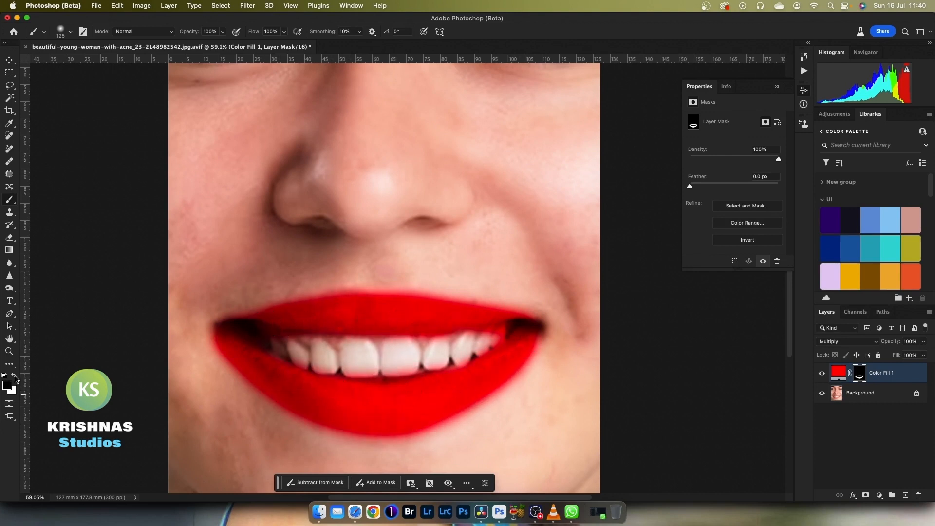
# Step: Paint black on the fill layer's mask with a smaller brush to clear red from the teeth and mouth corners
pyautogui.press('[')
pyautogui.moveTo(357, 364)
pyautogui.mouseDown()
pyautogui.moveTo(465, 351)
pyautogui.moveTo(510, 331)
pyautogui.moveTo(337, 346)
pyautogui.moveTo(242, 331)
pyautogui.mouseUp()
pyautogui.press('[')
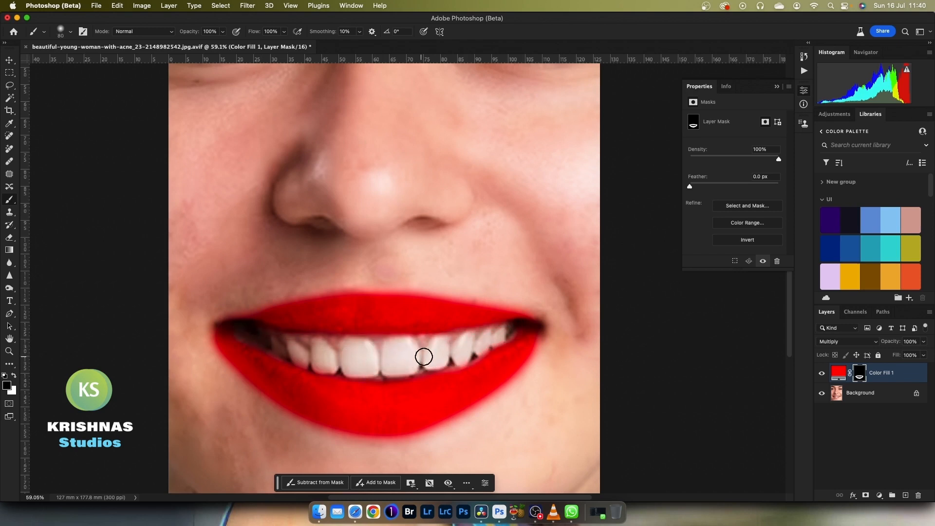
pyautogui.moveTo(424, 357); pyautogui.dragTo(430, 364)
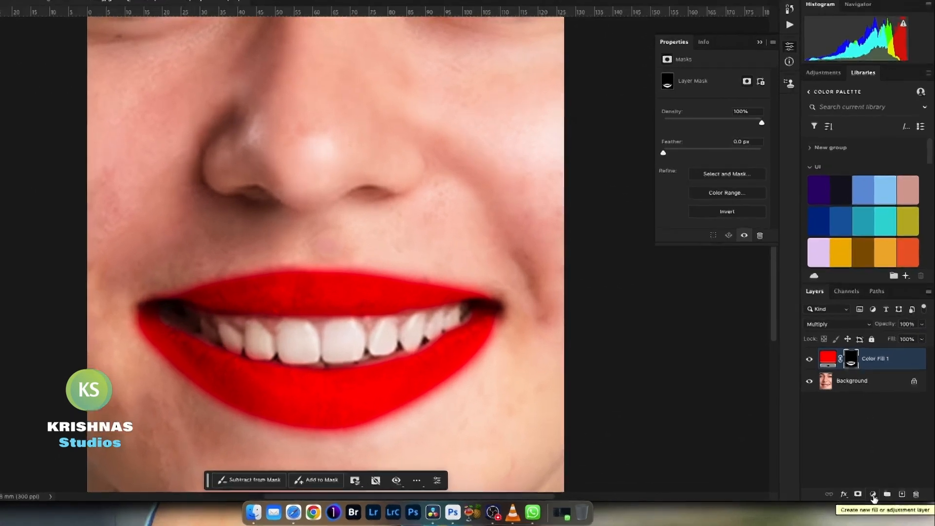
# Step: In the fill layer's Blending Options, split the Underlying Layer highlight slider to 179 / 208 and raise its shadow slider
pyautogui.click(880, 497)
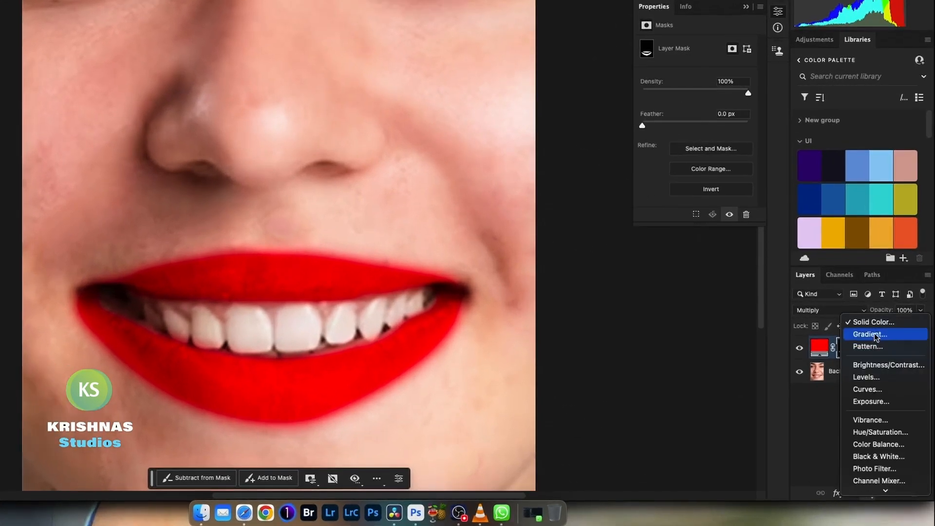
pyautogui.click(837, 466)
pyautogui.click(837, 493)
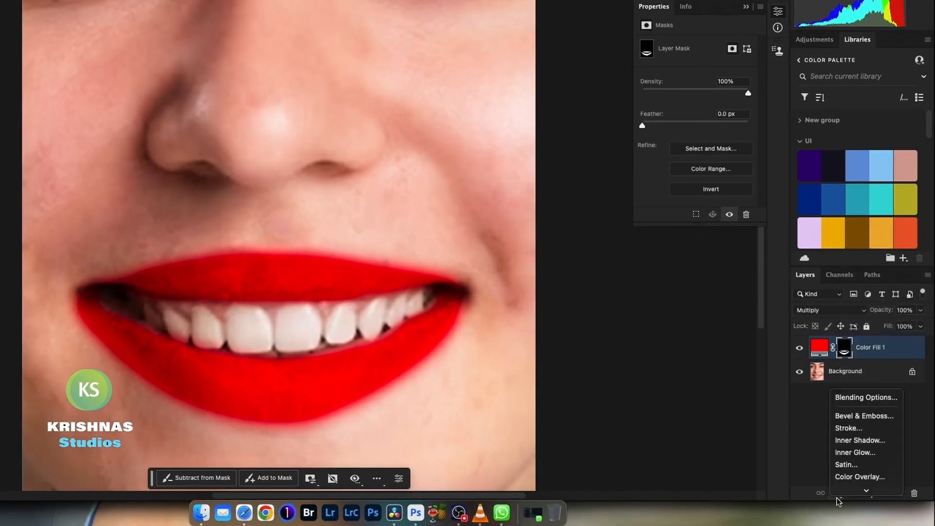
pyautogui.click(860, 395)
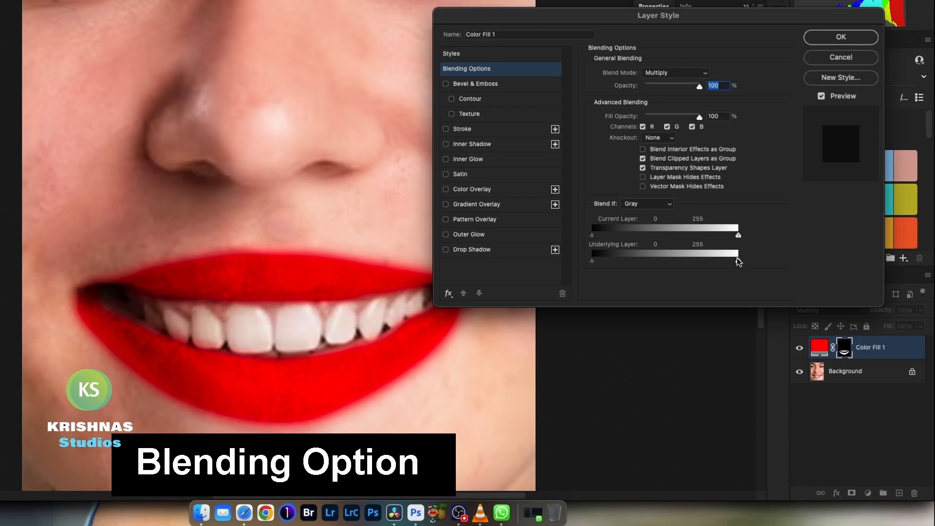
pyautogui.moveTo(728, 261); pyautogui.dragTo(695, 260)
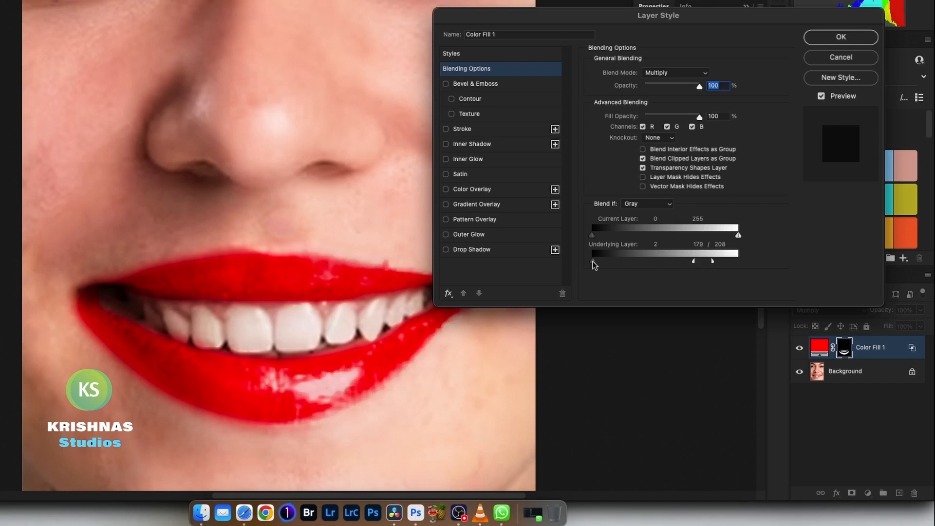
pyautogui.moveTo(592, 261); pyautogui.dragTo(613, 261)
pyautogui.click(819, 40)
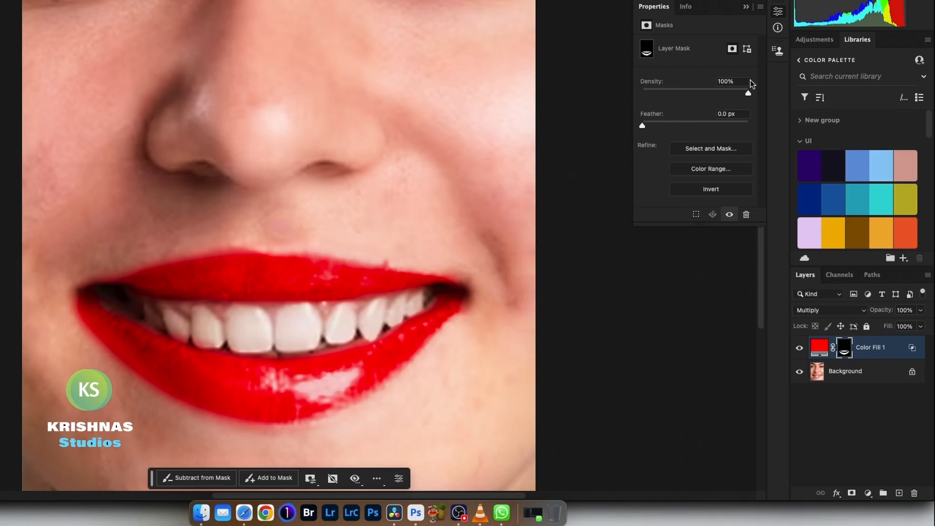
# Step: Increase the feather of the red fill layer's mask to soften the lip edges
pyautogui.click(778, 11)
pyautogui.click(778, 11)
pyautogui.moveTo(645, 125); pyautogui.dragTo(671, 125)
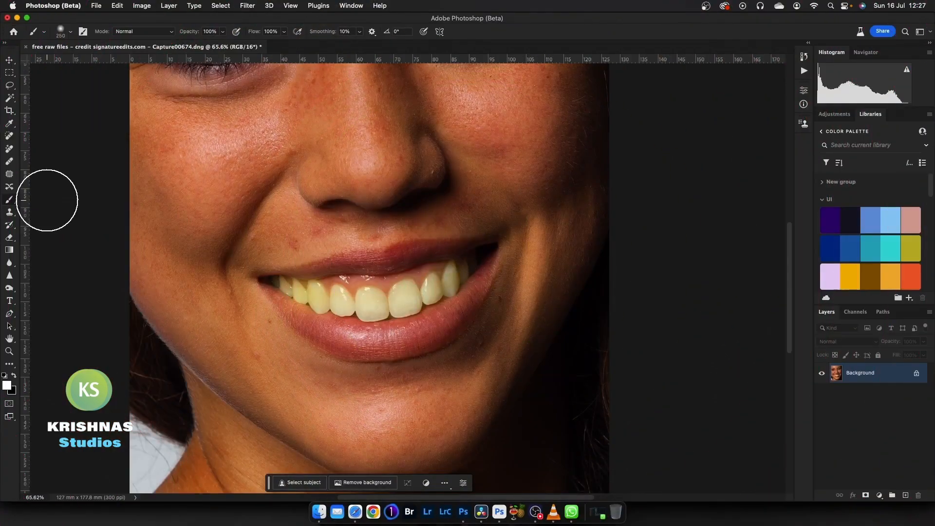
# Step: Try painting the yellow teeth solid white with a reduced brush, and undo the painting
pyautogui.press('x')
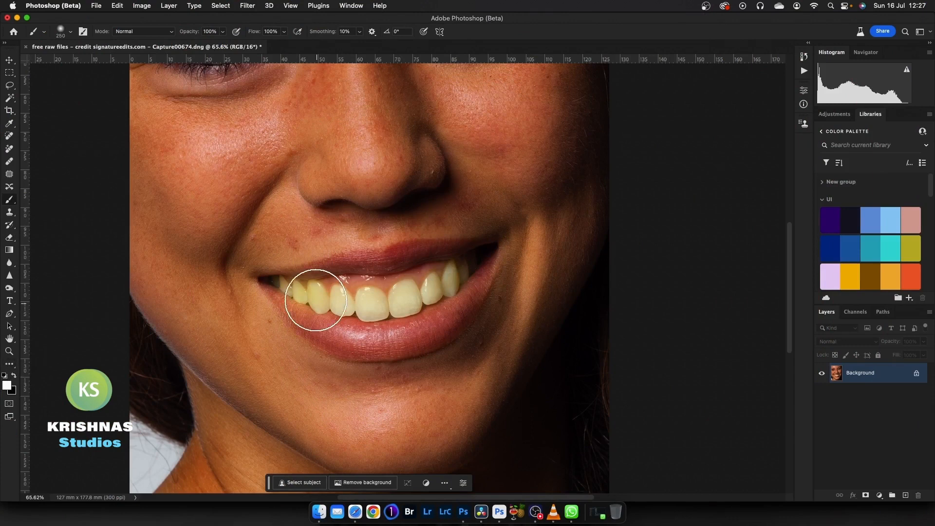
pyautogui.press('[')
pyautogui.press('[')
pyautogui.press('[')
pyautogui.press('[')
pyautogui.press('[')
pyautogui.press('[')
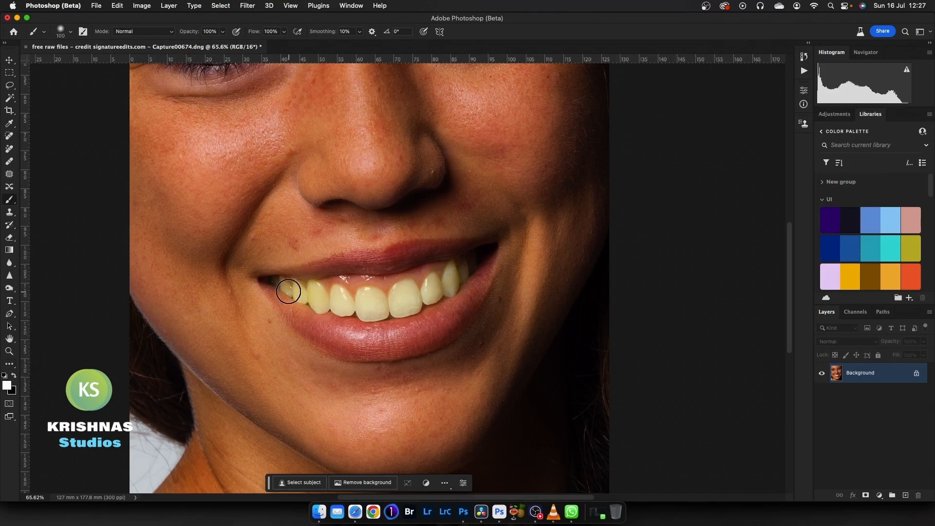
pyautogui.moveTo(286, 287)
pyautogui.mouseDown()
pyautogui.moveTo(394, 294)
pyautogui.moveTo(467, 263)
pyautogui.moveTo(453, 287)
pyautogui.moveTo(408, 310)
pyautogui.moveTo(347, 311)
pyautogui.moveTo(288, 290)
pyautogui.mouseUp()
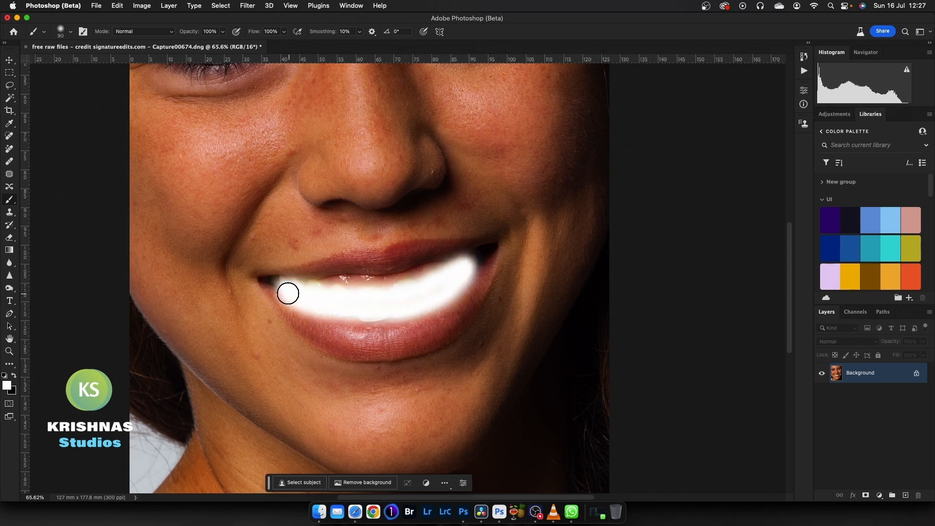
pyautogui.press('super+z')
# Step: Outline all the yellow teeth with the Lasso tool and feather the selection by 2 pixels
pyautogui.press('l')
pyautogui.rightClick(9, 85)
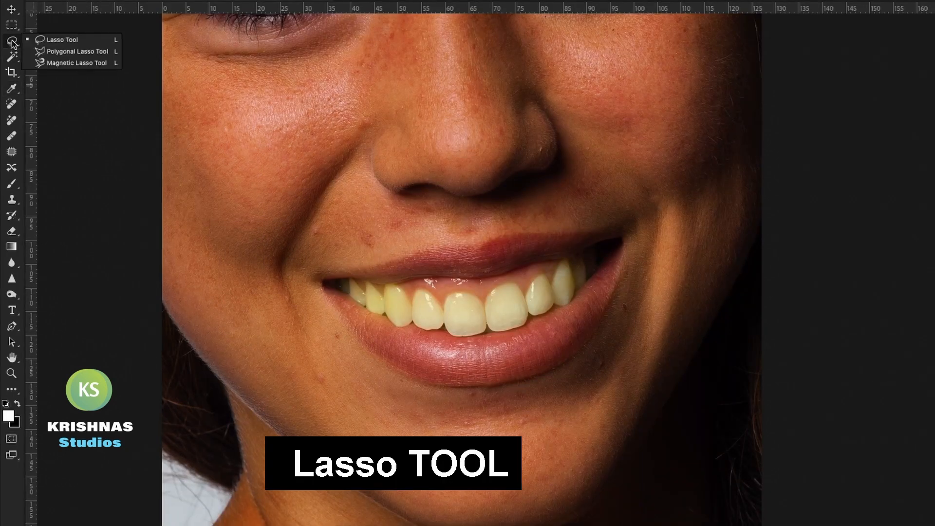
pyautogui.click(66, 43)
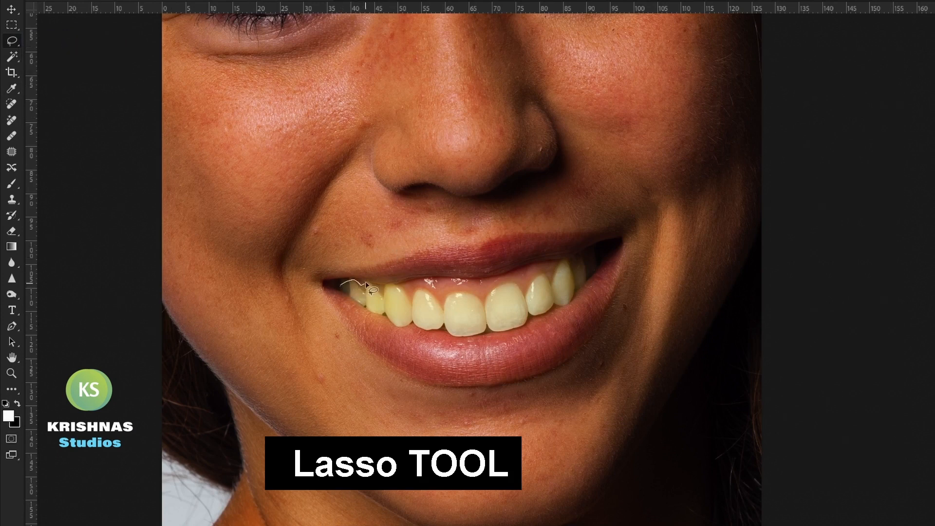
pyautogui.moveTo(380, 292); pyautogui.dragTo(407, 297)
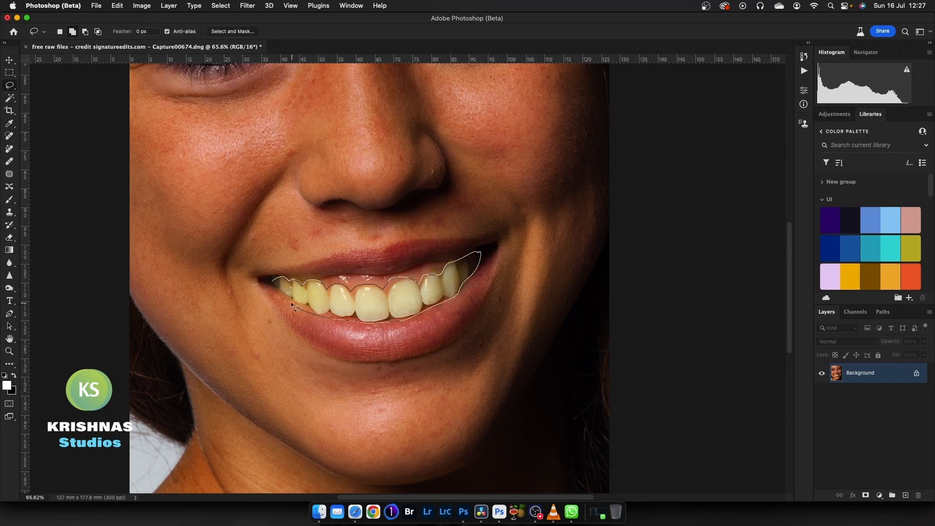
pyautogui.moveTo(290, 302); pyautogui.dragTo(265, 281)
pyautogui.moveTo(426, 279); pyautogui.dragTo(418, 284)
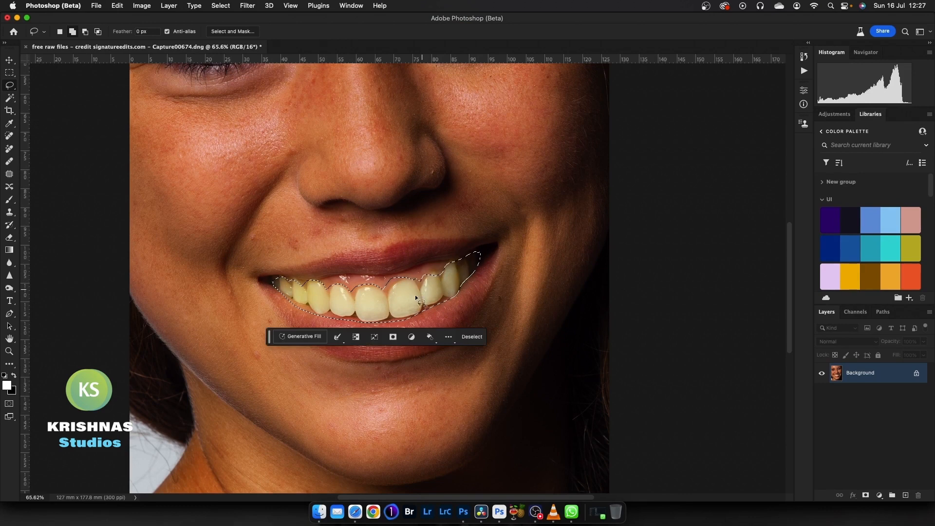
pyautogui.hotkey('shift', 'F6')
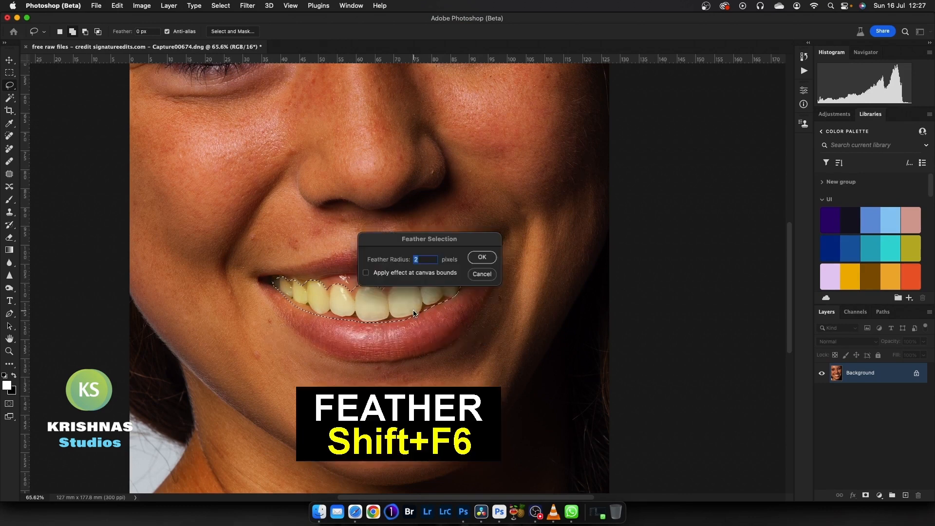
pyautogui.click(482, 258)
# Step: Add a Hue/Saturation adjustment layer for the selected teeth, lowering the saturation and raising the lightness of the Yellows
pyautogui.click(879, 495)
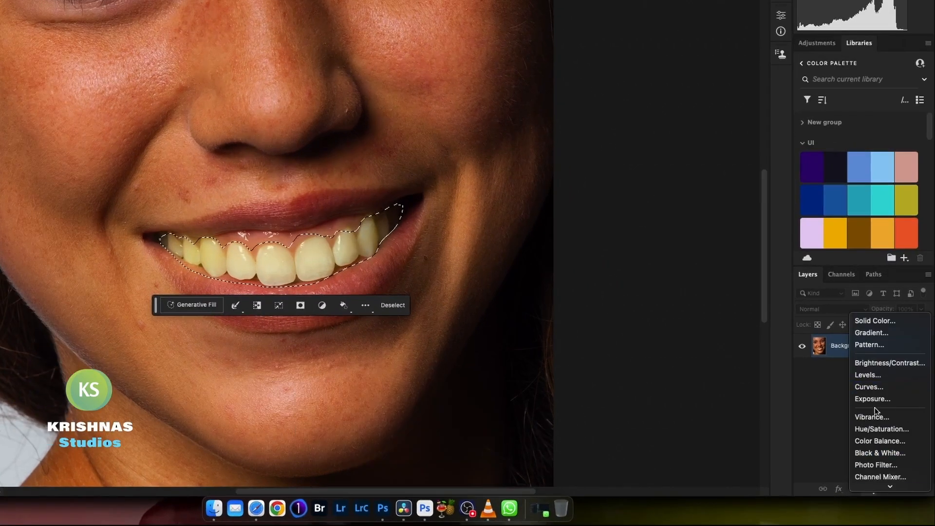
pyautogui.click(860, 444)
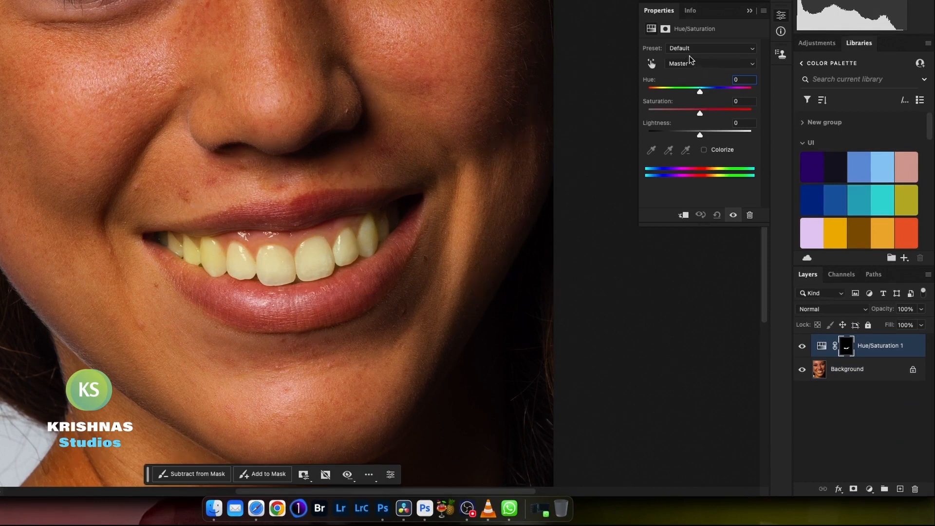
pyautogui.click(691, 62)
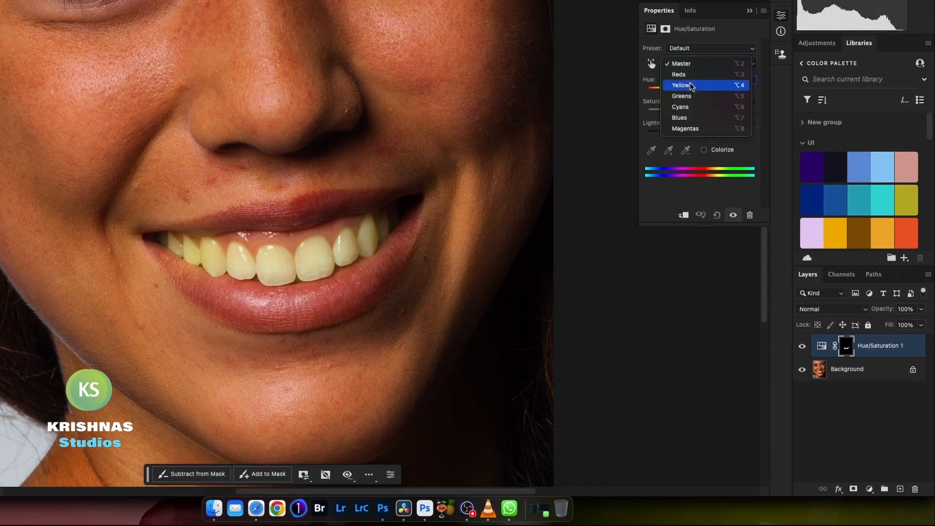
pyautogui.click(681, 84)
pyautogui.moveTo(700, 113); pyautogui.dragTo(639, 115)
pyautogui.moveTo(700, 135); pyautogui.dragTo(732, 136)
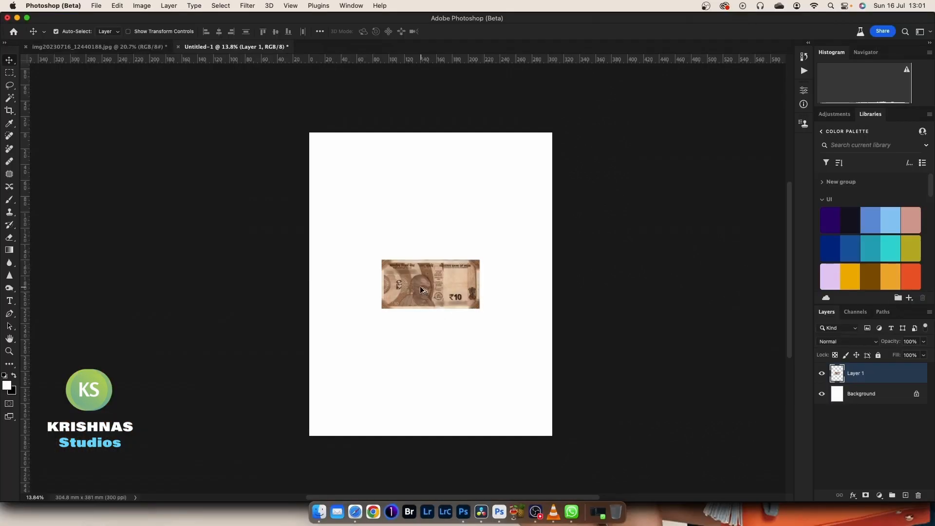
# Step: Try covering the white page by scattering duplicate copies of the ten-rupee banknote by hand
pyautogui.moveTo(420, 285); pyautogui.dragTo(344, 293)
pyautogui.moveTo(455, 286); pyautogui.dragTo(512, 266)
pyautogui.moveTo(443, 241); pyautogui.dragTo(385, 186)
pyautogui.moveTo(492, 269); pyautogui.dragTo(562, 329)
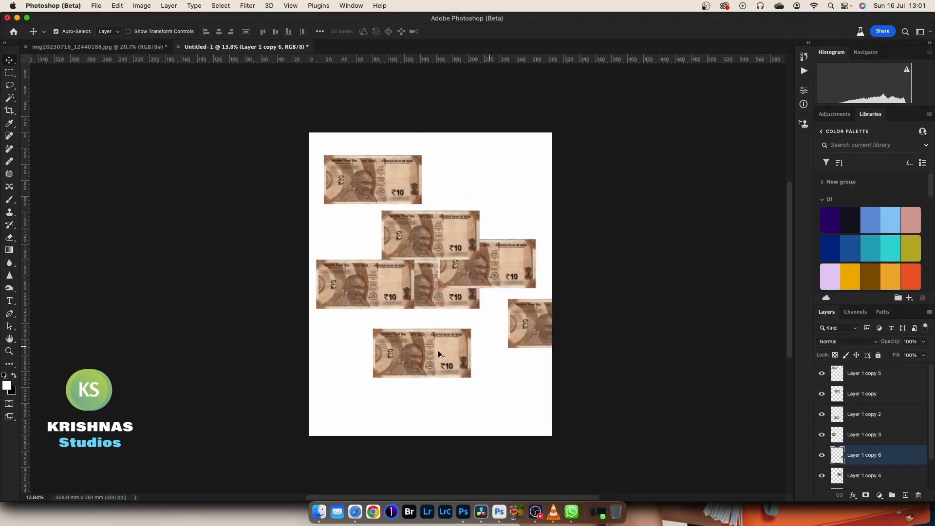
pyautogui.moveTo(439, 353); pyautogui.dragTo(406, 384)
pyautogui.moveTo(514, 333); pyautogui.dragTo(493, 363)
pyautogui.moveTo(443, 298); pyautogui.dragTo(394, 338)
pyautogui.moveTo(463, 353); pyautogui.dragTo(478, 376)
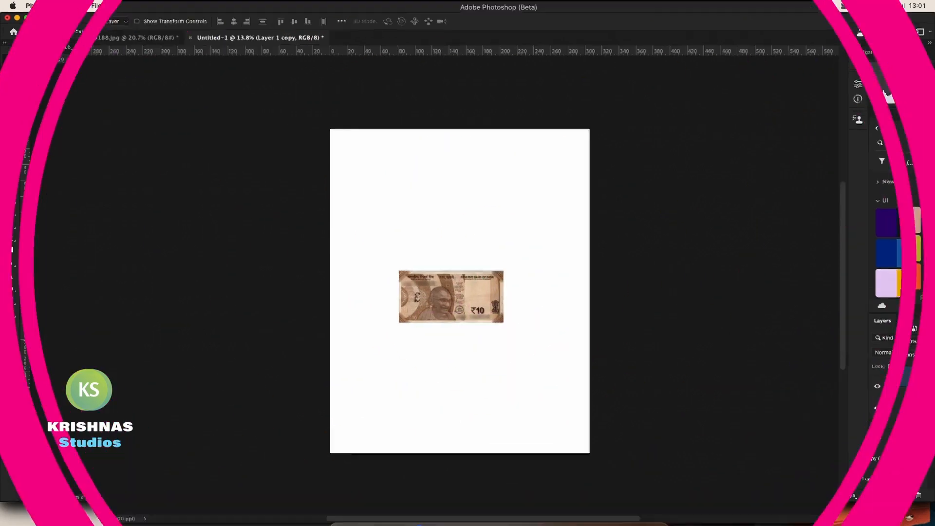
# Step: Select the single banknote with the Rectangular Marquee, define it as a pattern, and deselect it
pyautogui.press('m')
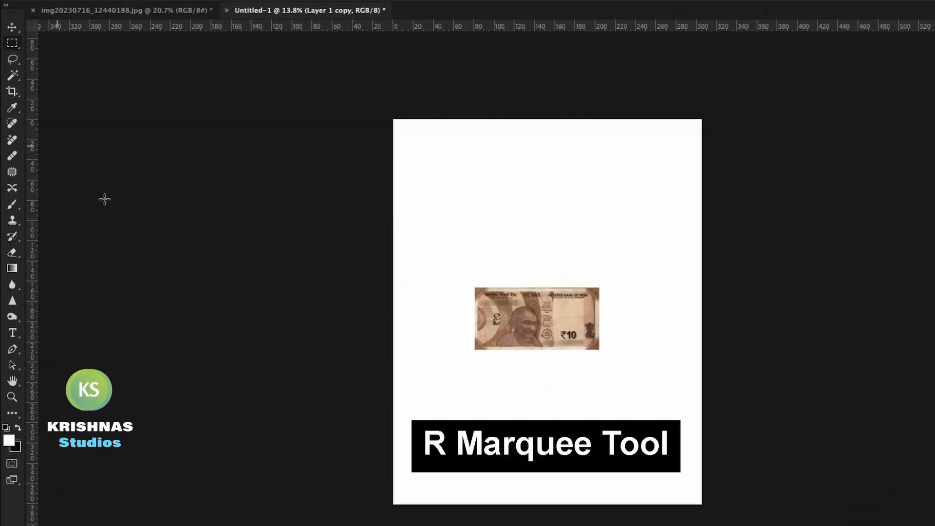
pyautogui.moveTo(474, 286); pyautogui.dragTo(600, 353)
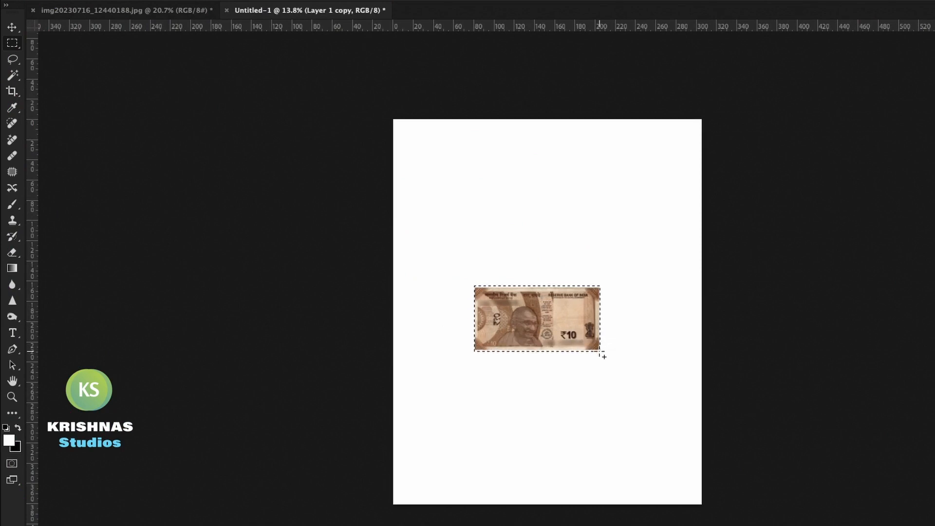
pyautogui.click(148, 10)
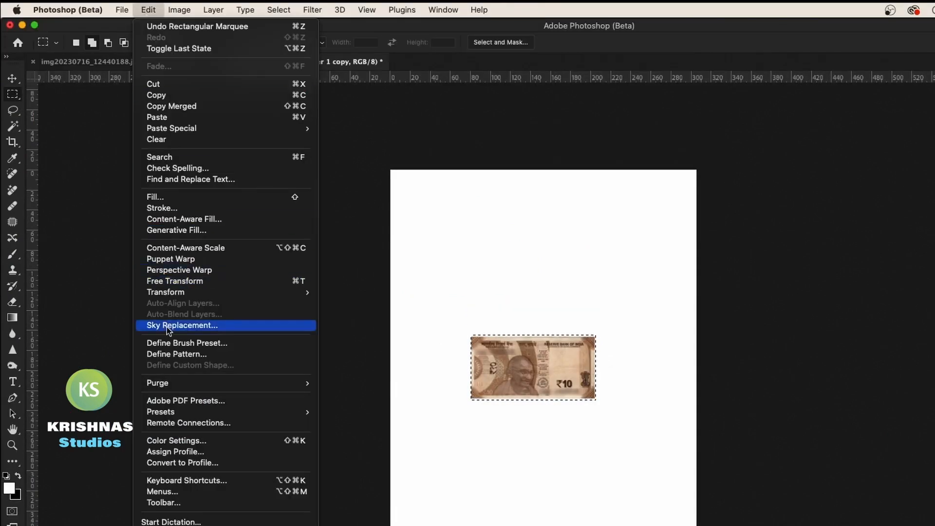
pyautogui.click(176, 354)
pyautogui.click(722, 315)
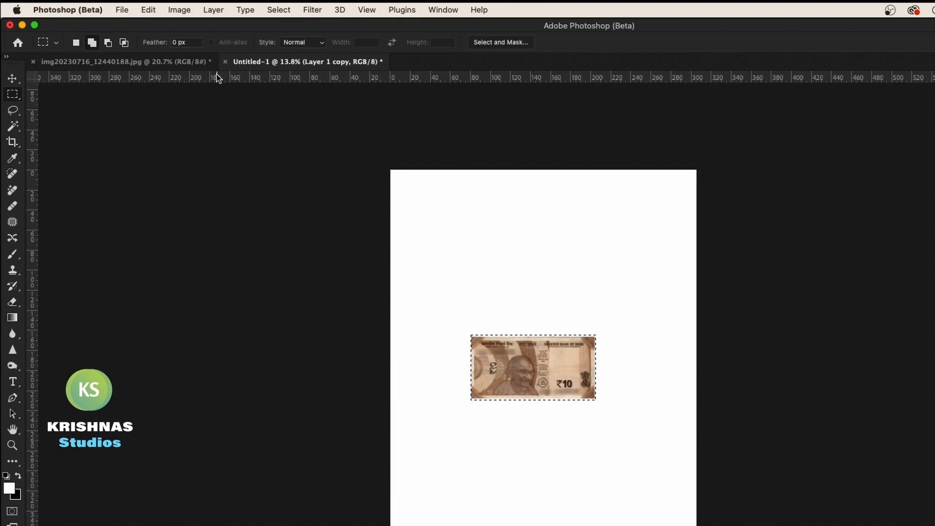
pyautogui.press('super+d')
# Step: Fill the layer with the custom banknote pattern, using the Random Fill script in Normal mode at 100% opacity
pyautogui.click(149, 9)
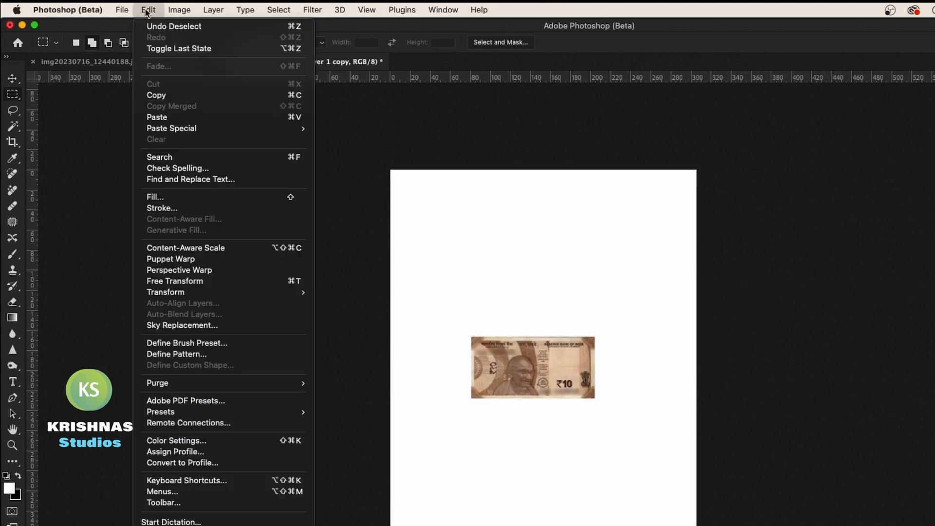
pyautogui.click(165, 198)
pyautogui.click(735, 222)
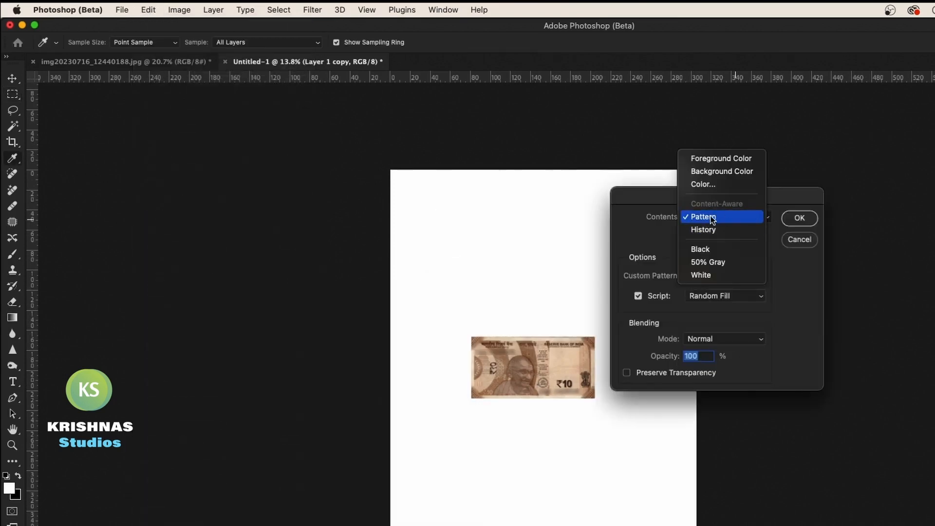
pyautogui.click(730, 216)
pyautogui.click(707, 277)
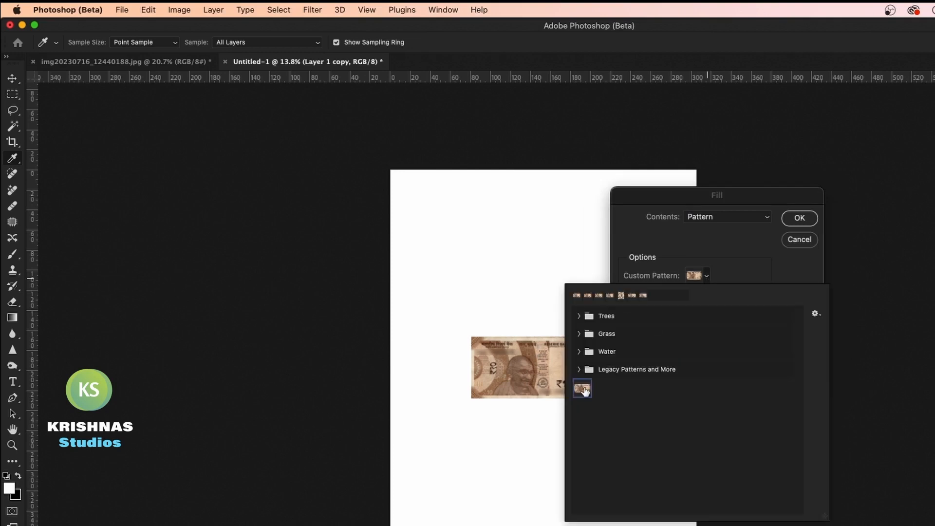
pyautogui.click(736, 282)
pyautogui.click(639, 297)
pyautogui.click(638, 297)
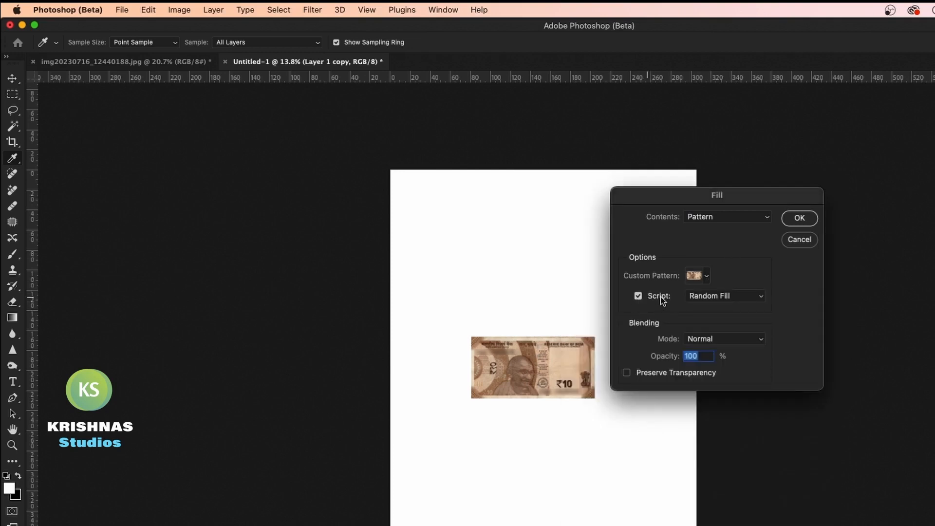
pyautogui.click(726, 298)
pyautogui.click(717, 297)
pyautogui.click(795, 224)
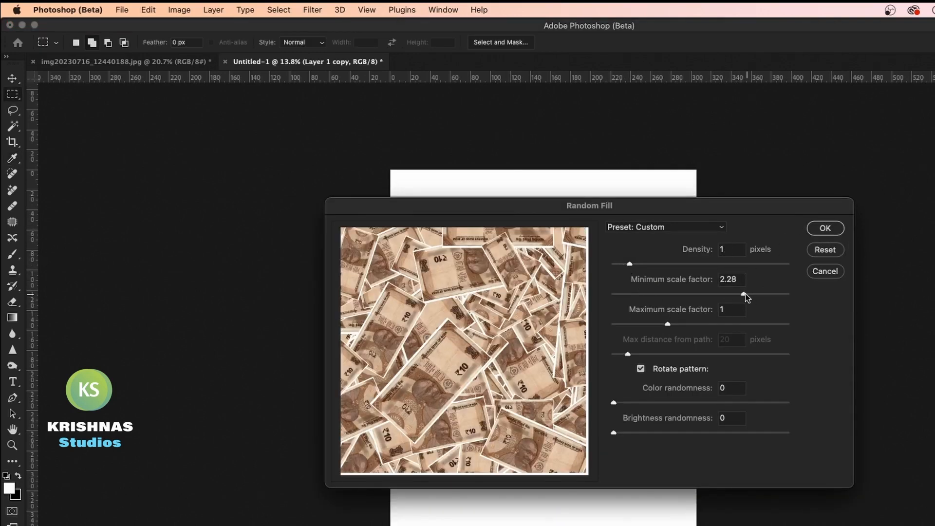
# Step: Set the Random Fill density to 2.2 pixels and the minimum scale factor to 0.51
pyautogui.click(638, 294)
pyautogui.moveTo(630, 265); pyautogui.dragTo(651, 264)
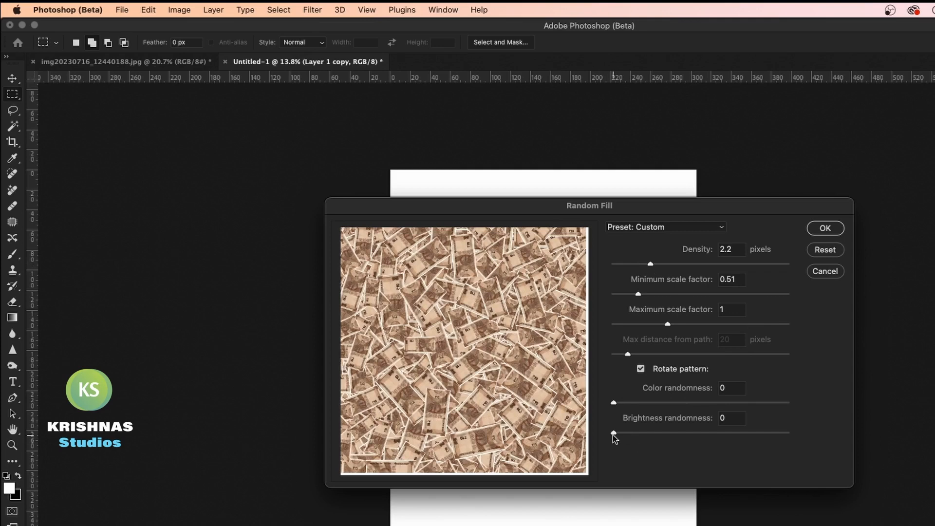
pyautogui.moveTo(613, 402)
pyautogui.mouseDown()
pyautogui.moveTo(668, 402)
pyautogui.moveTo(614, 402)
pyautogui.mouseUp()
pyautogui.moveTo(651, 264); pyautogui.dragTo(641, 294)
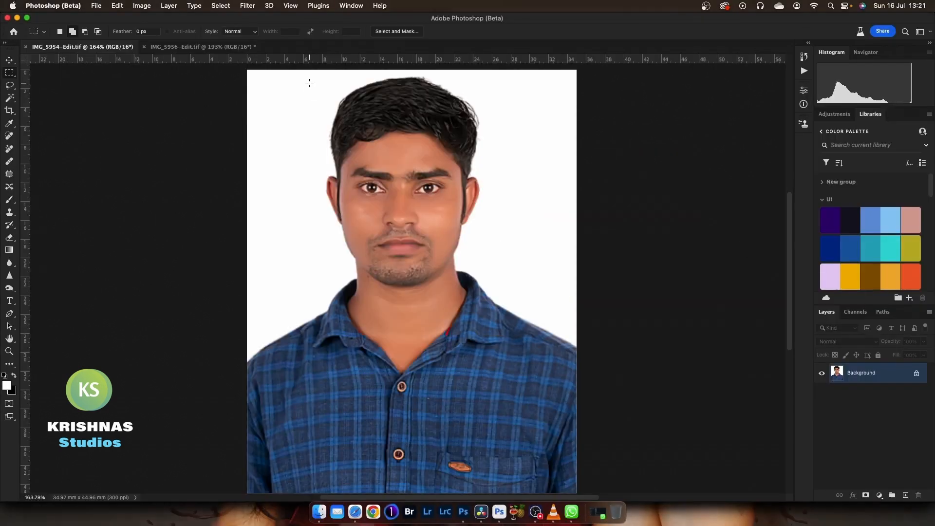
# Step: Try copying a rectangular area around the head from IMG_5954-Edit.tif into IMG_5956-Edit.tif and aligning it over the original head
pyautogui.moveTo(309, 81); pyautogui.dragTo(502, 340)
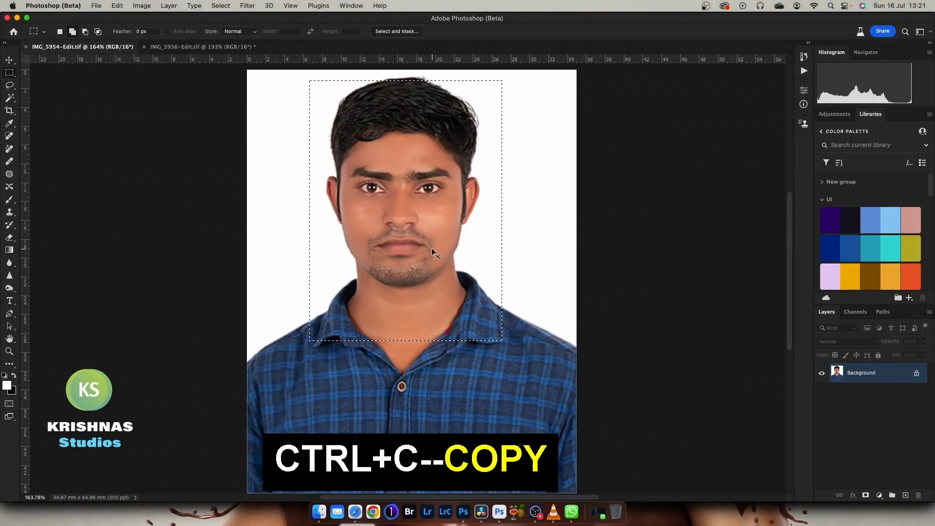
pyautogui.press('super+c')
pyautogui.click(179, 47)
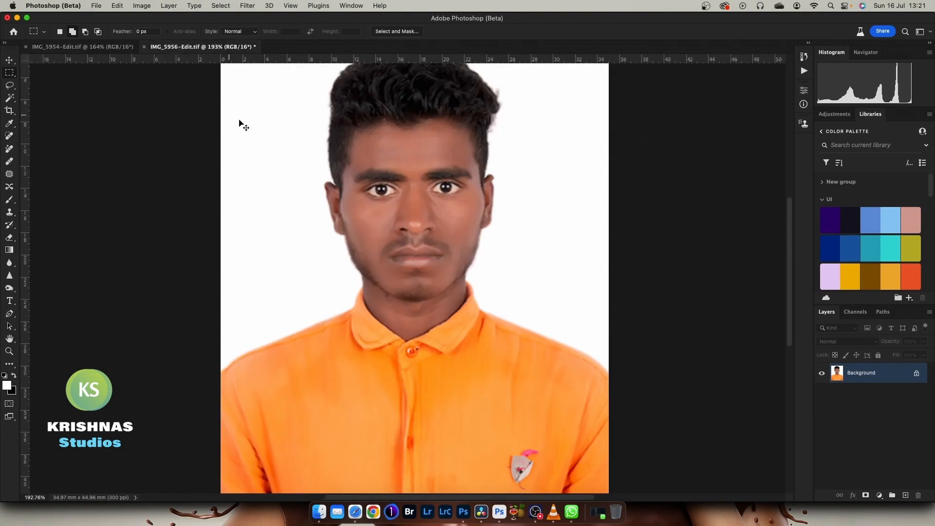
pyautogui.press('super+v')
pyautogui.press('v')
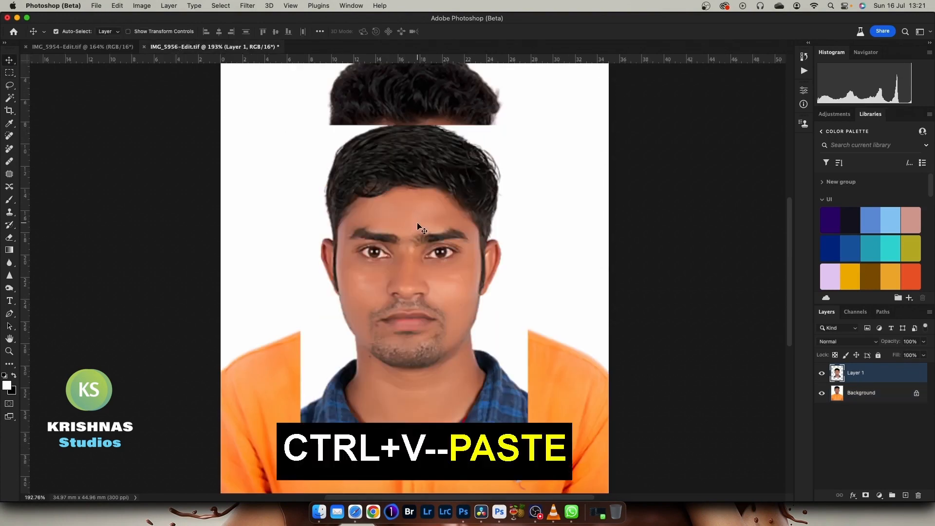
pyautogui.moveTo(418, 225); pyautogui.dragTo(418, 158)
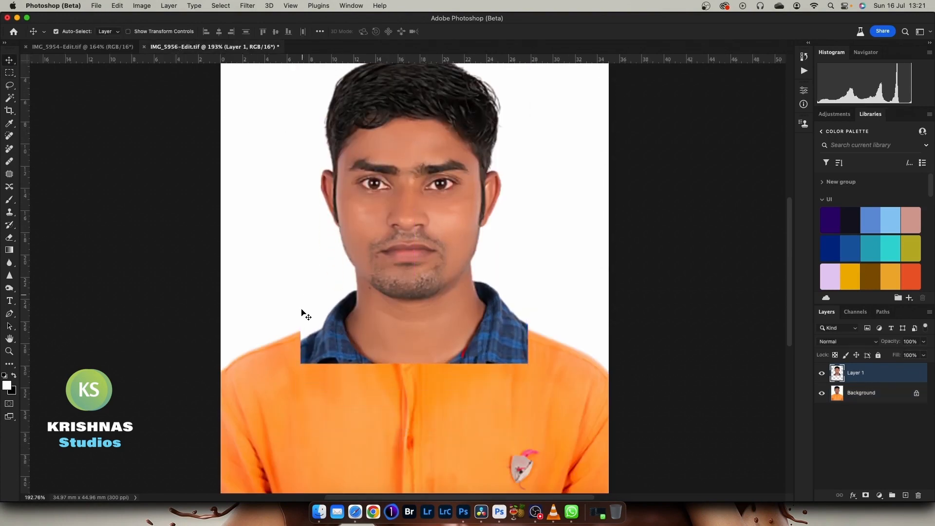
# Step: Try erasing the pasted head layer's hard edge around the blue collar with a smaller Eraser brush
pyautogui.press('e')
pyautogui.press('[')
pyautogui.press('[')
pyautogui.press('[')
pyautogui.press('[')
pyautogui.press('[')
pyautogui.press('[')
pyautogui.press('[')
pyautogui.press('[')
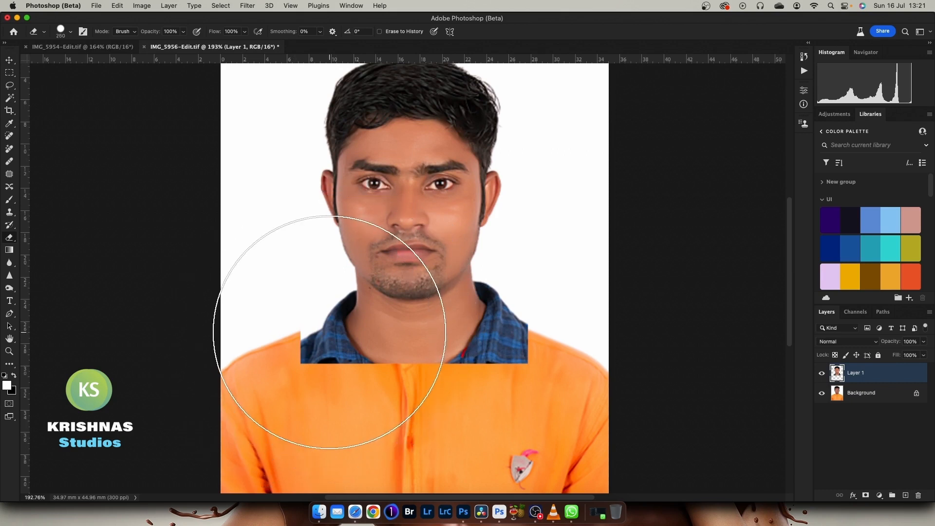
pyautogui.moveTo(317, 315)
pyautogui.mouseDown()
pyautogui.moveTo(325, 346)
pyautogui.moveTo(320, 289)
pyautogui.moveTo(325, 373)
pyautogui.moveTo(342, 383)
pyautogui.moveTo(489, 385)
pyautogui.moveTo(516, 328)
pyautogui.moveTo(510, 284)
pyautogui.moveTo(491, 363)
pyautogui.moveTo(397, 386)
pyautogui.moveTo(313, 330)
pyautogui.mouseUp()
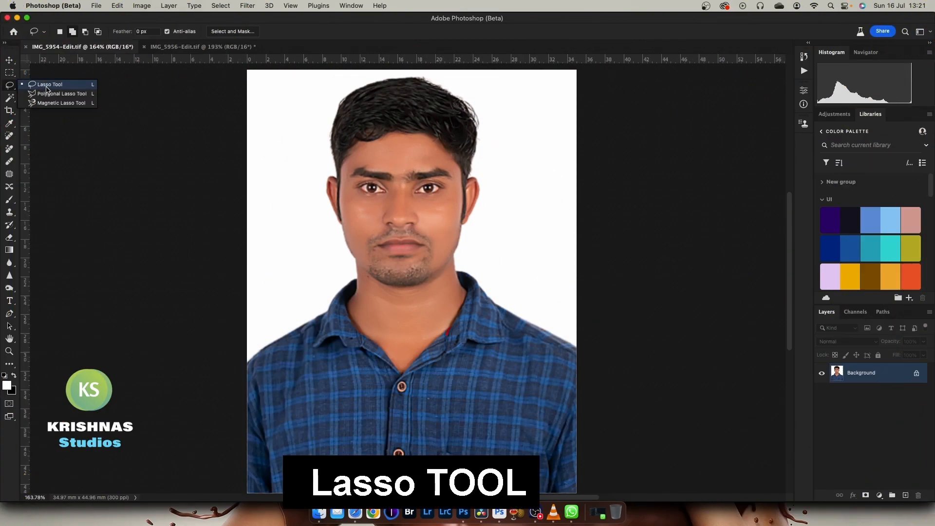
# Step: Outline the inner face from forehead to chin in IMG_5954-Edit.tif with the Lasso tool
pyautogui.click(46, 86)
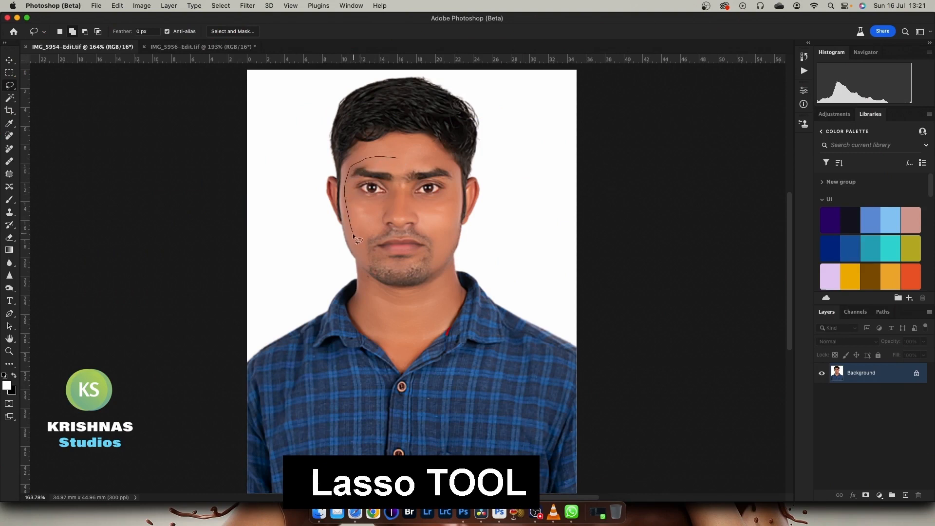
pyautogui.moveTo(354, 237); pyautogui.dragTo(368, 254)
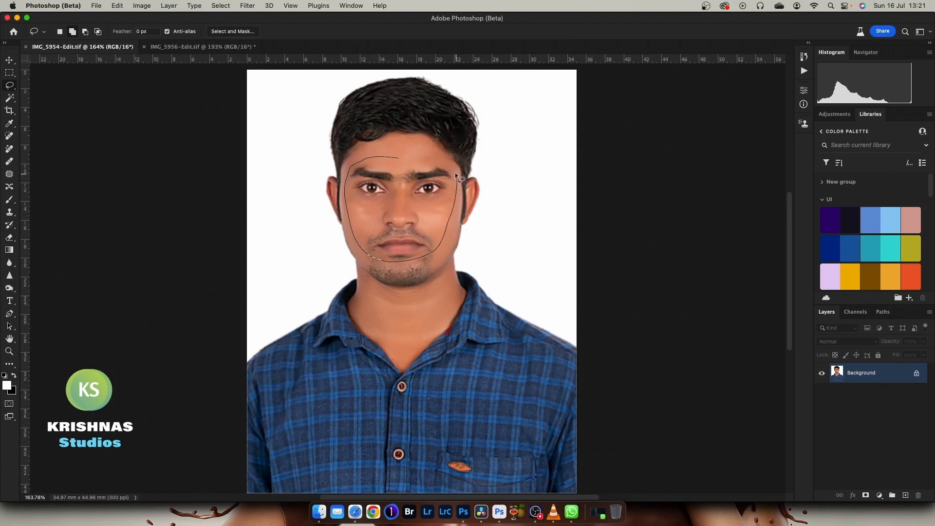
pyautogui.moveTo(397, 156); pyautogui.dragTo(394, 156)
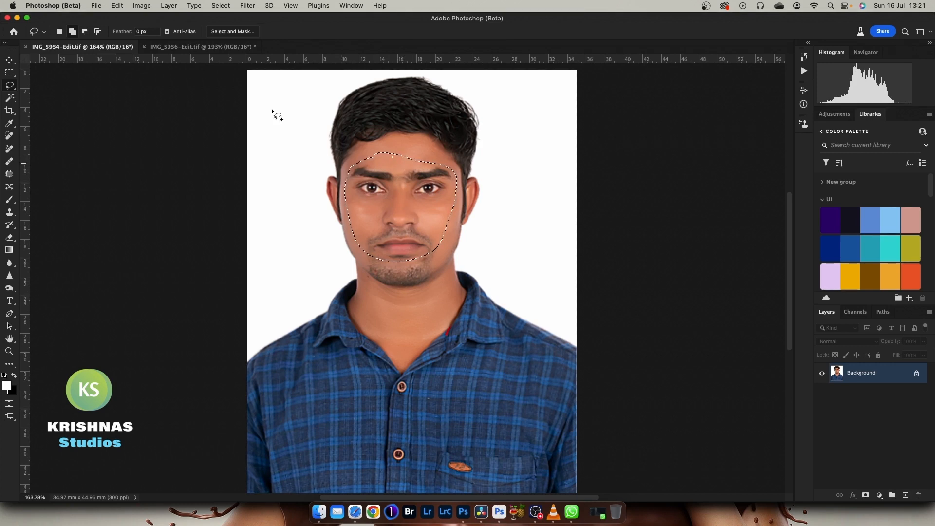
# Step: Copy the lassoed face and paste it into IMG_5956-Edit.tif
pyautogui.click(117, 5)
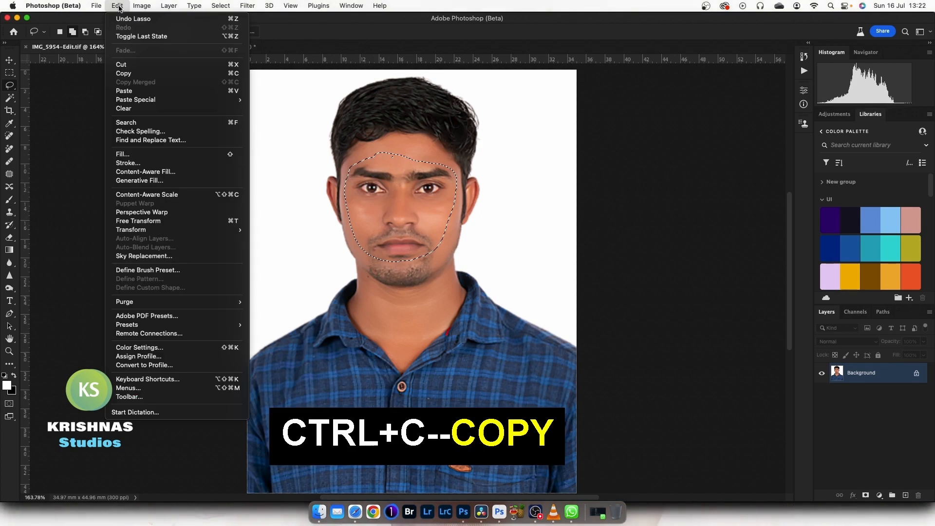
pyautogui.click(125, 74)
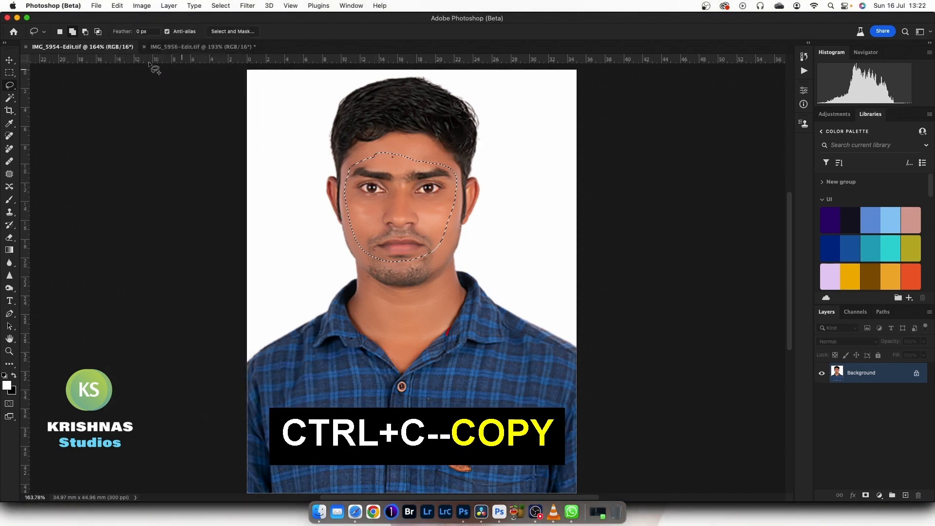
pyautogui.click(174, 47)
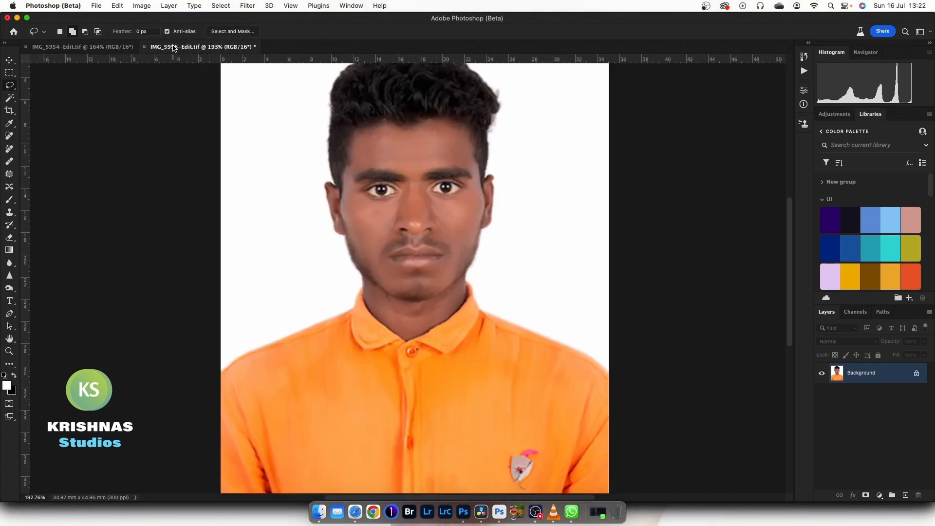
pyautogui.click(117, 6)
pyautogui.click(124, 91)
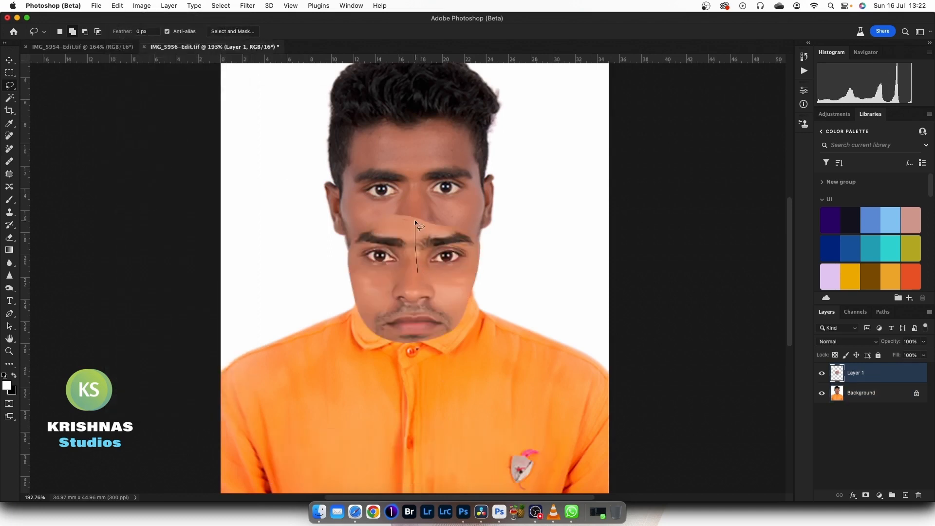
# Step: Move the pasted face up from the collar area onto the original face in IMG_5956-Edit.tif
pyautogui.moveTo(415, 222); pyautogui.dragTo(416, 224)
pyautogui.click(444, 265)
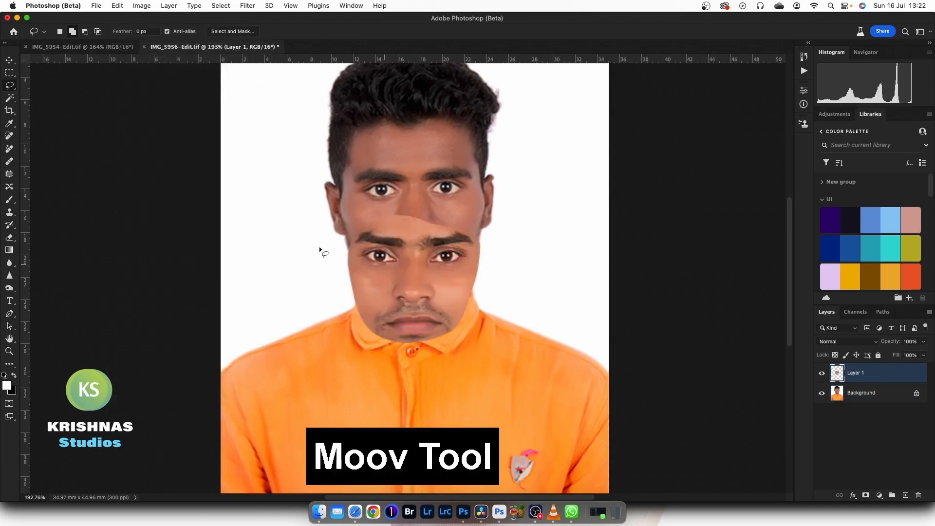
pyautogui.click(9, 60)
pyautogui.moveTo(415, 266); pyautogui.dragTo(413, 217)
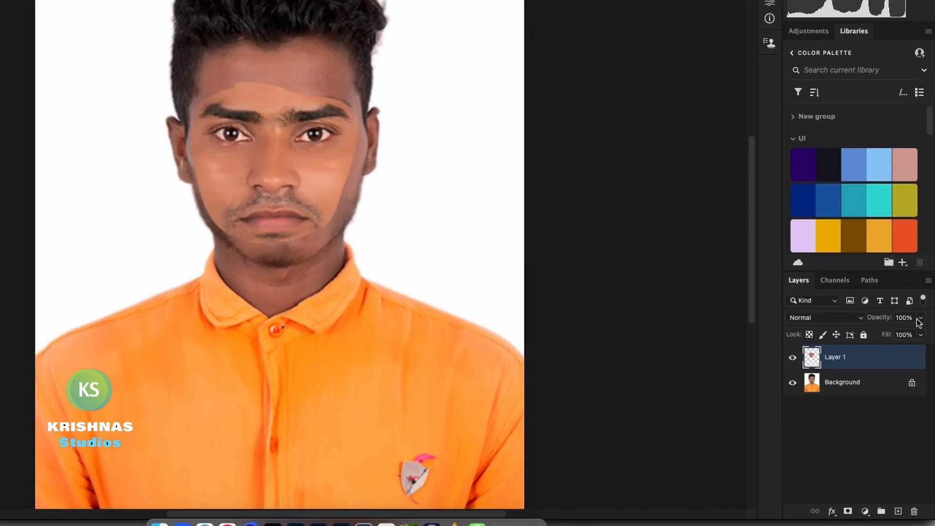
# Step: Align the pasted face with the original eyes and mouth at 41% layer opacity, and restore the opacity to 100%
pyautogui.click(922, 332)
pyautogui.moveTo(904, 335); pyautogui.dragTo(886, 334)
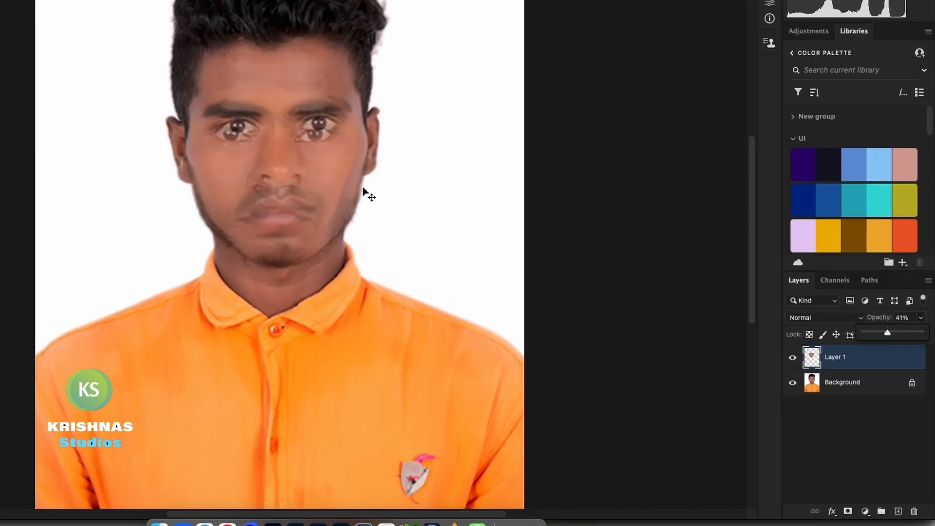
pyautogui.moveTo(295, 170); pyautogui.dragTo(281, 156)
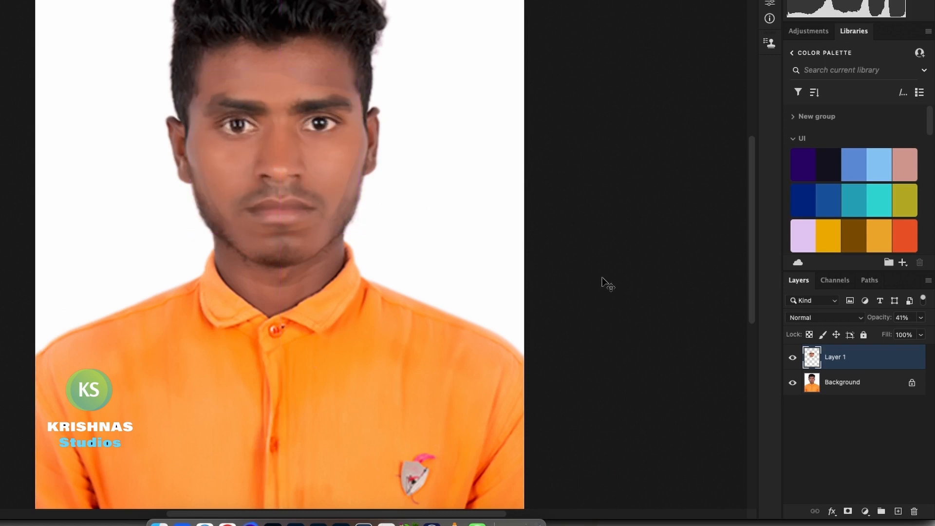
pyautogui.click(921, 318)
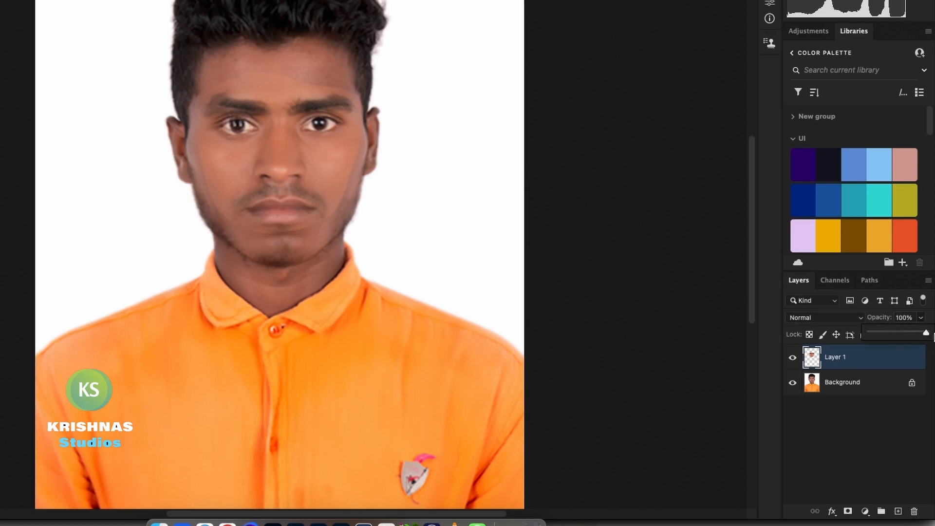
# Step: Select the pixels of the pasted face on Layer 1 and contract the selection by 10 pixels
pyautogui.click(843, 359)
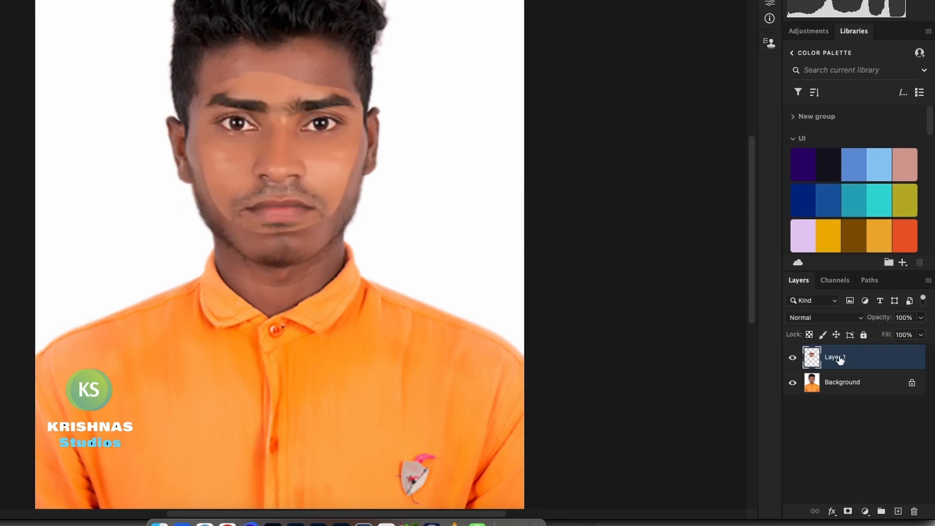
pyautogui.rightClick(811, 363)
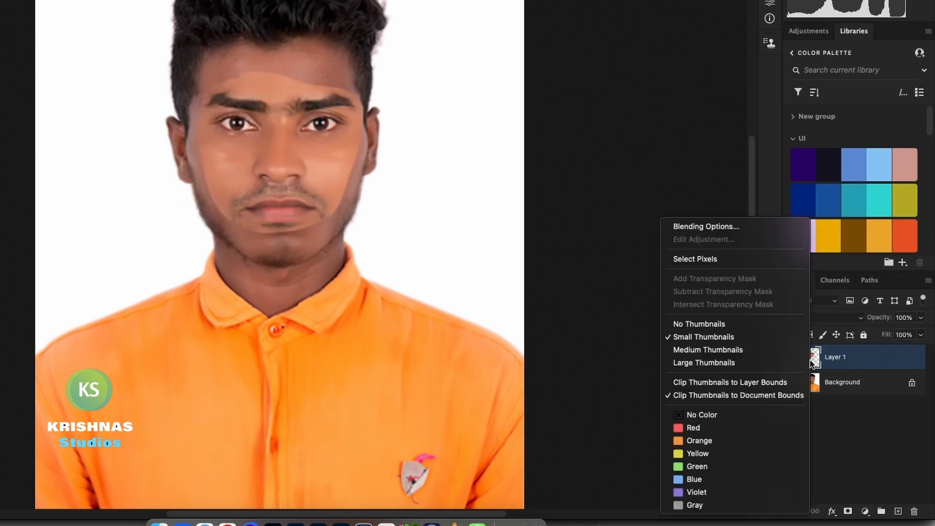
pyautogui.click(679, 259)
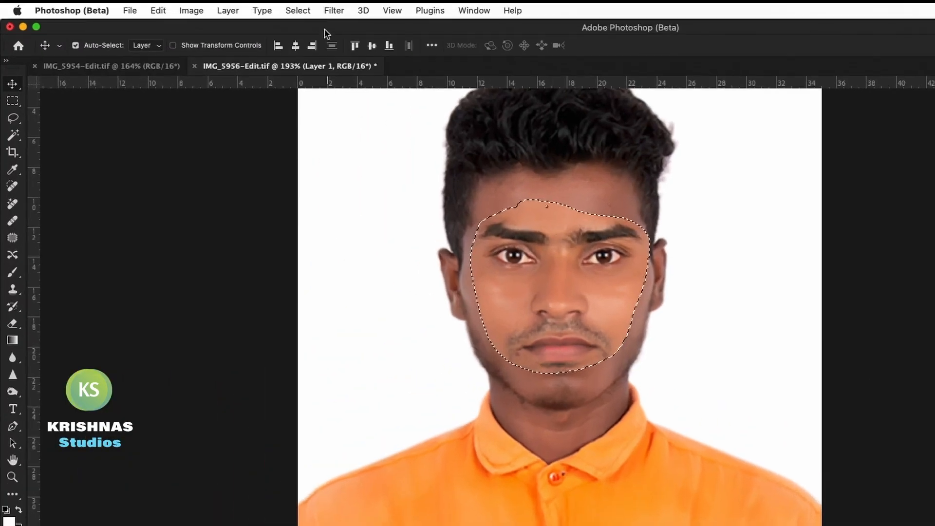
pyautogui.click(307, 11)
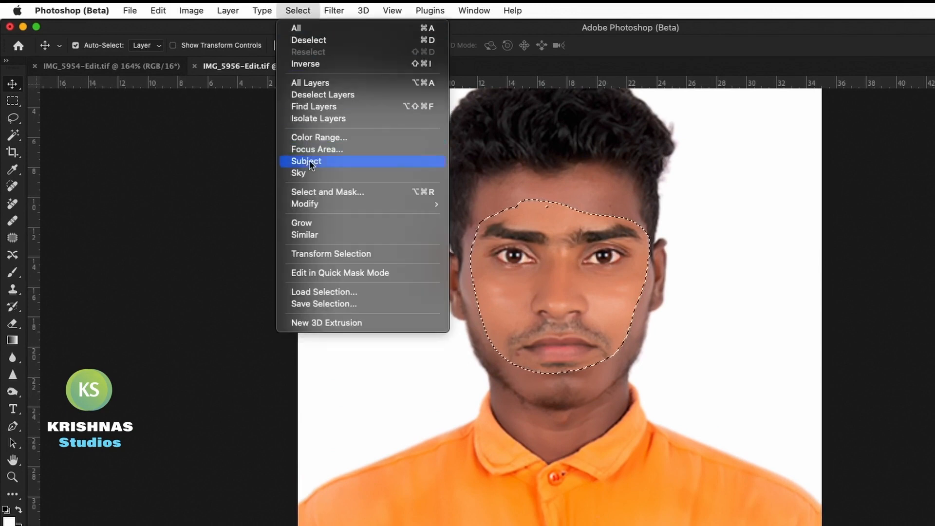
pyautogui.moveTo(309, 208)
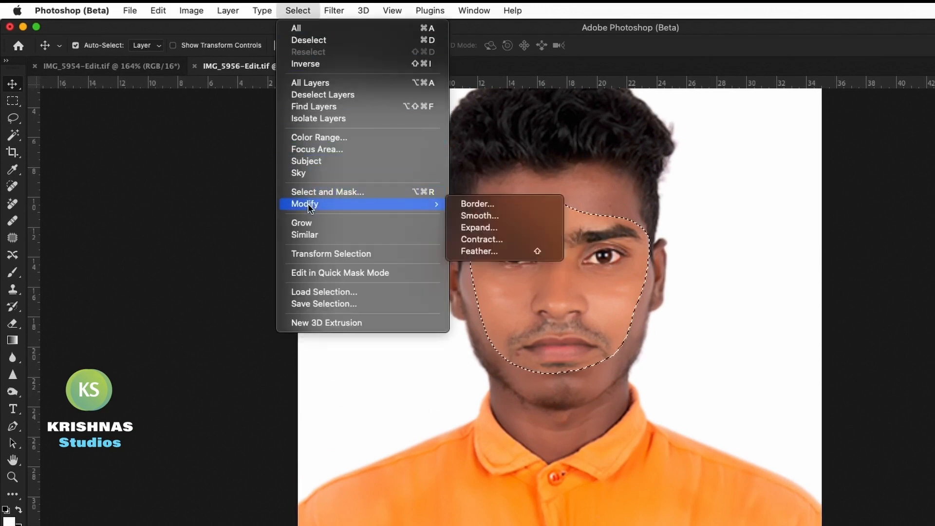
pyautogui.click(501, 240)
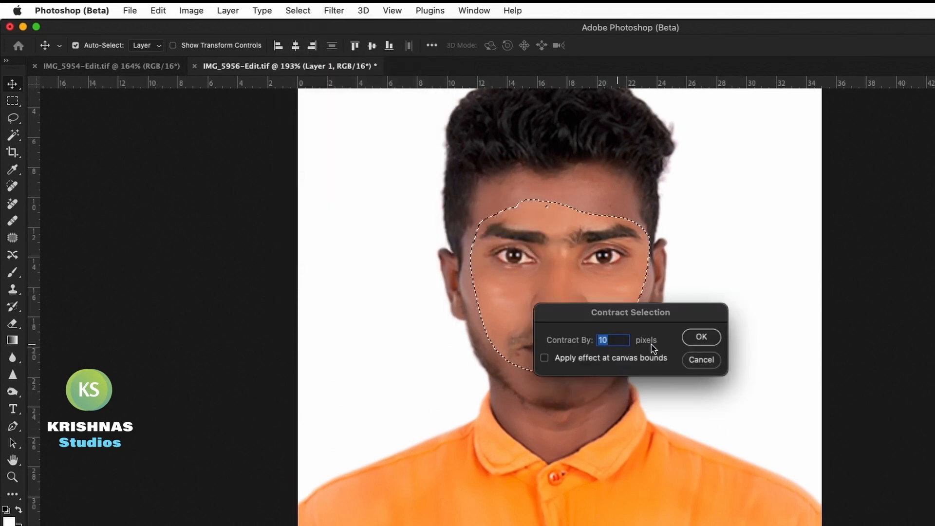
pyautogui.click(701, 337)
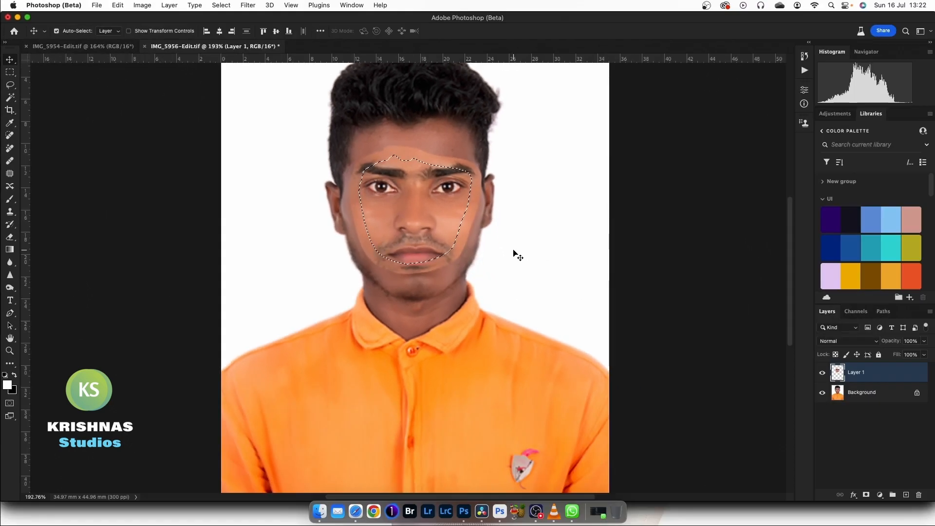
# Step: Delete the selected face area from the unlocked background with Layer 1 hidden, and show Layer 1 again with nothing selected
pyautogui.click(822, 373)
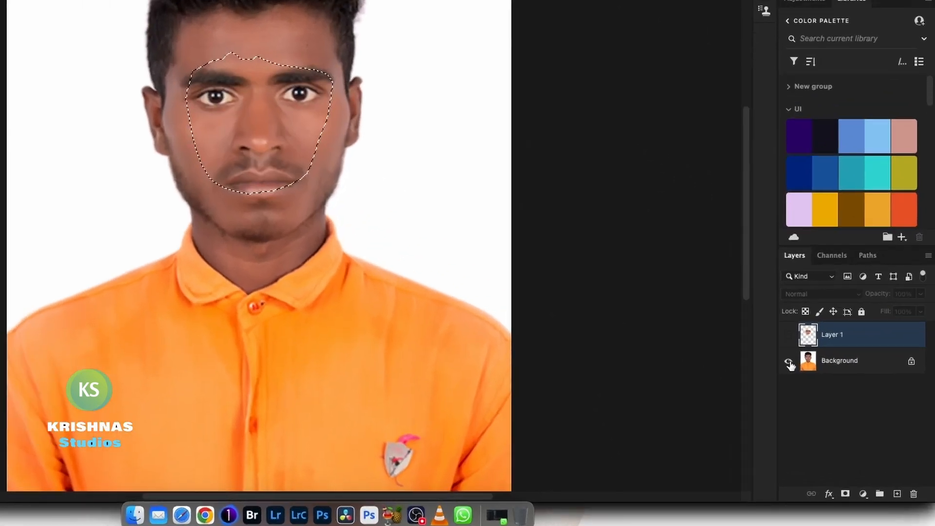
pyautogui.click(823, 368)
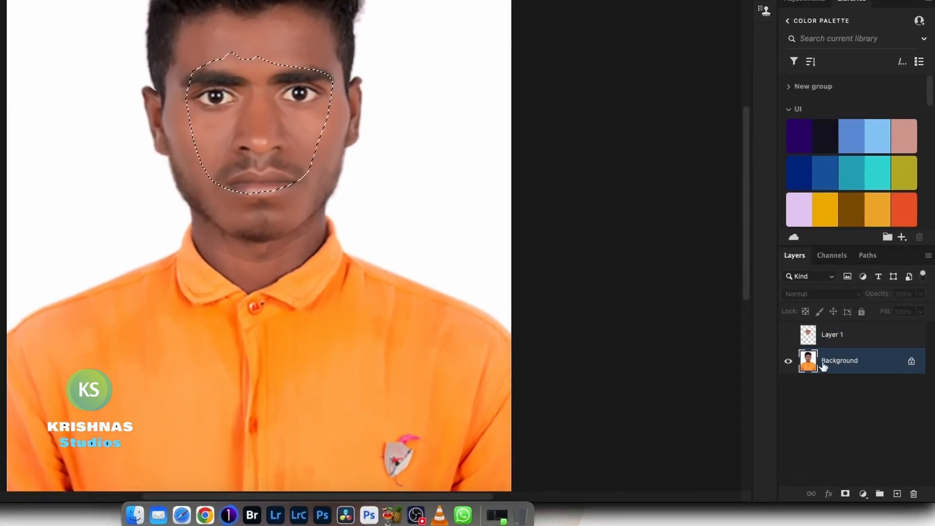
pyautogui.click(911, 362)
pyautogui.press('Delete')
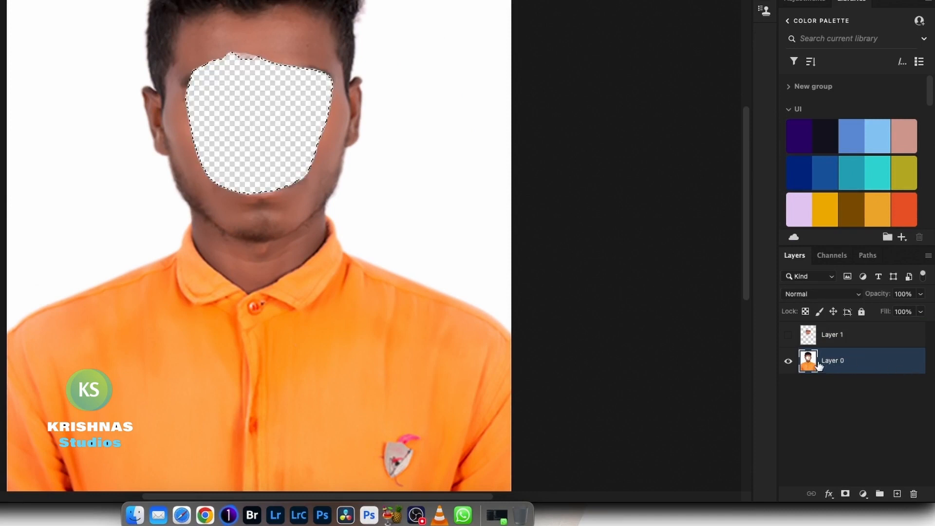
pyautogui.click(839, 341)
pyautogui.click(788, 336)
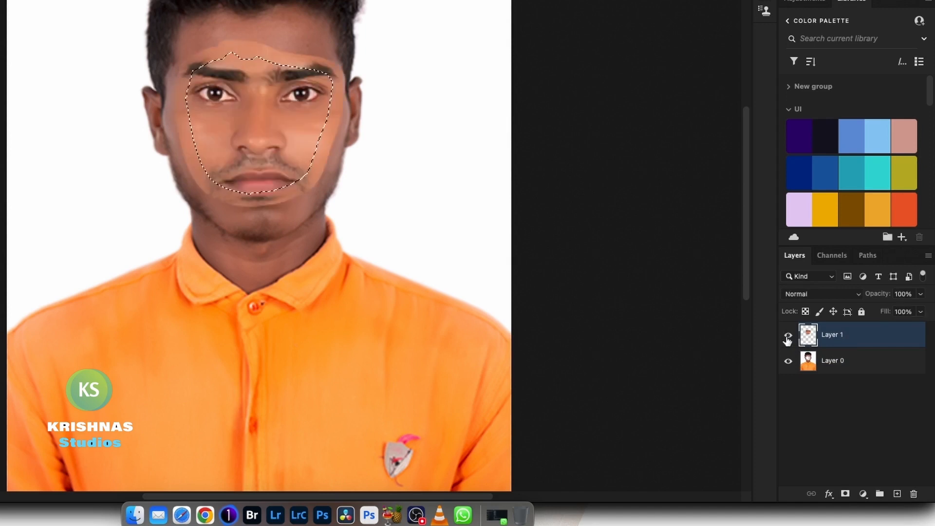
pyautogui.press('super+d')
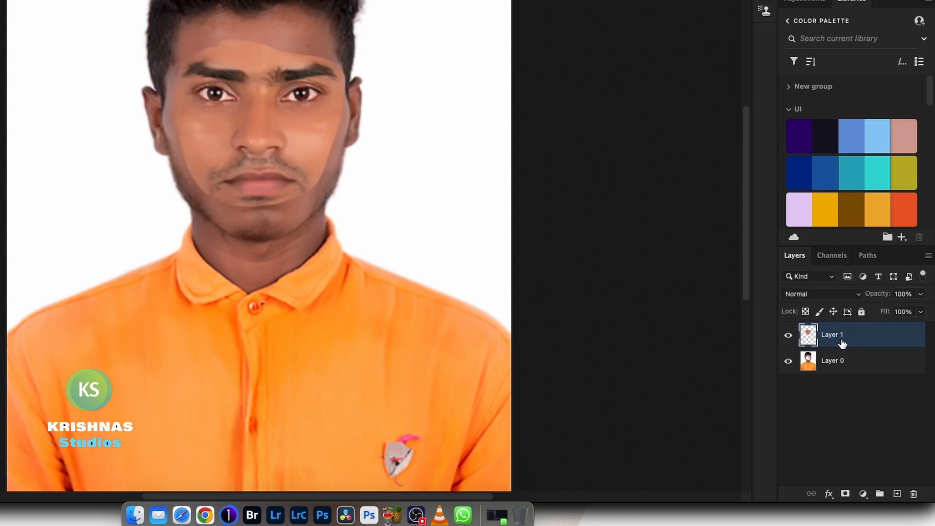
# Step: Auto-blend Layer 1 and Layer 0 with the Panorama method, Seamless Tones and Colors, and Content Aware Fill Transparent Areas
pyautogui.keyDown('shift'); pyautogui.click(856, 363); pyautogui.keyUp('shift')
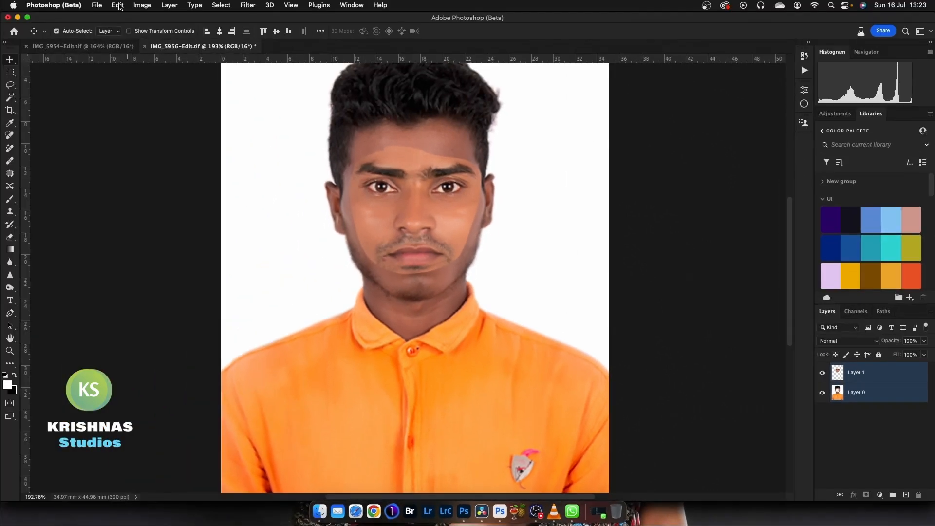
pyautogui.click(118, 5)
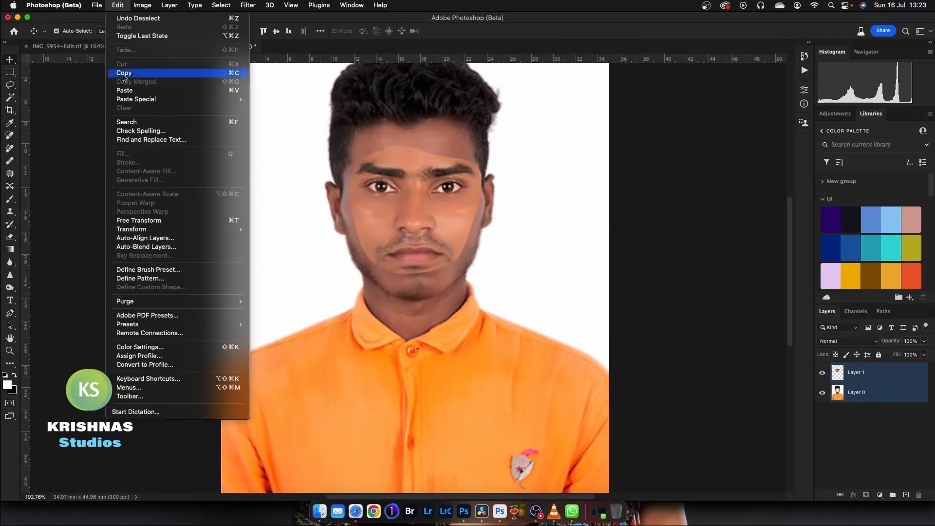
pyautogui.click(132, 250)
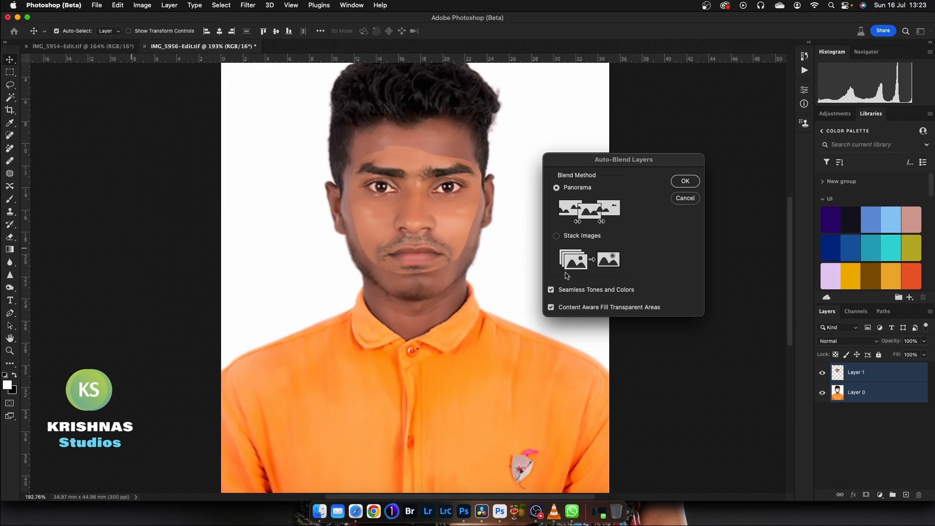
pyautogui.click(684, 182)
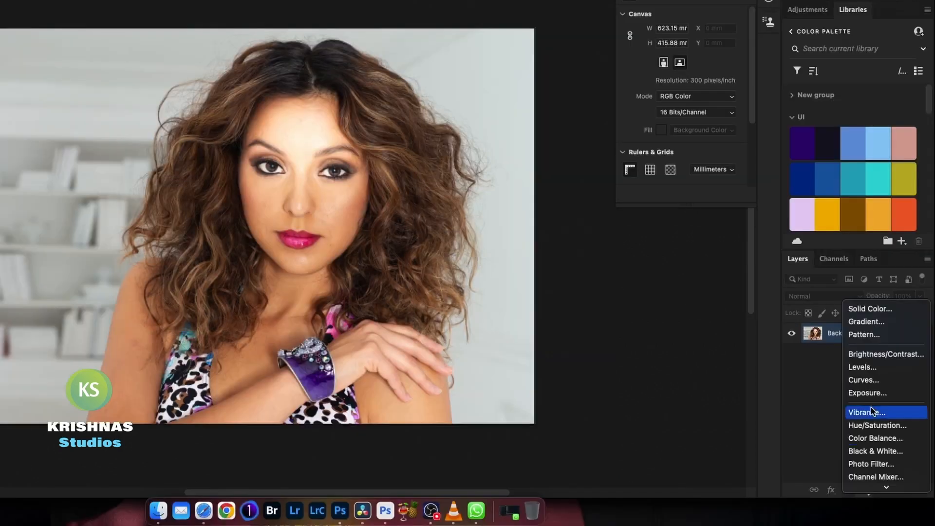
# Step: Try adjusting the brightness of the woman's whole portrait with an adjustment layer
pyautogui.click(847, 352)
pyautogui.moveTo(682, 45)
pyautogui.mouseDown()
pyautogui.moveTo(691, 50)
pyautogui.moveTo(666, 50)
pyautogui.moveTo(687, 74)
pyautogui.moveTo(679, 48)
pyautogui.mouseUp()
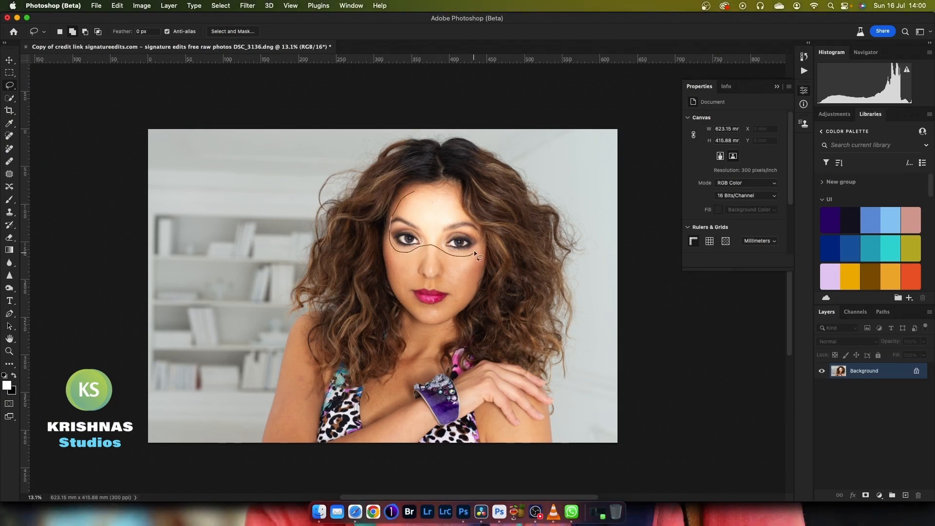
# Step: Lasso the woman's bright forehead and eye area and invert the selection
pyautogui.moveTo(428, 188); pyautogui.dragTo(413, 191)
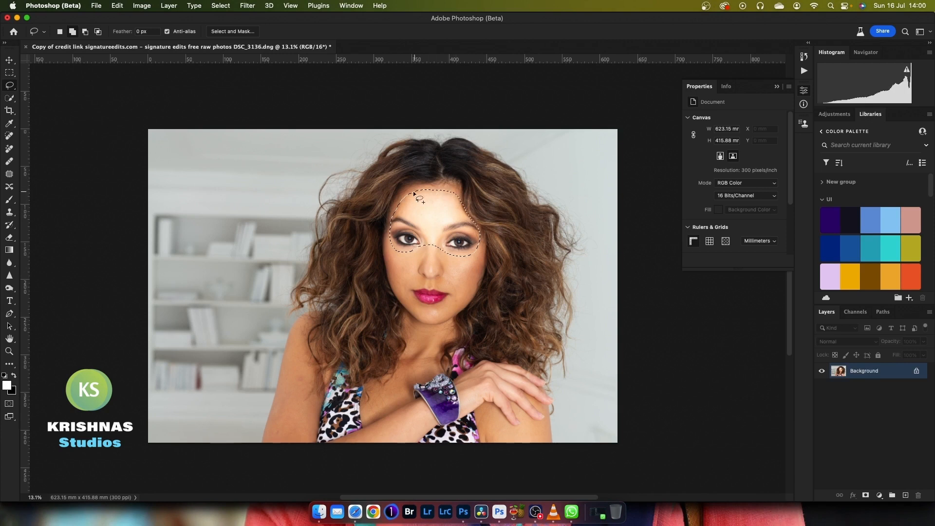
pyautogui.rightClick(447, 224)
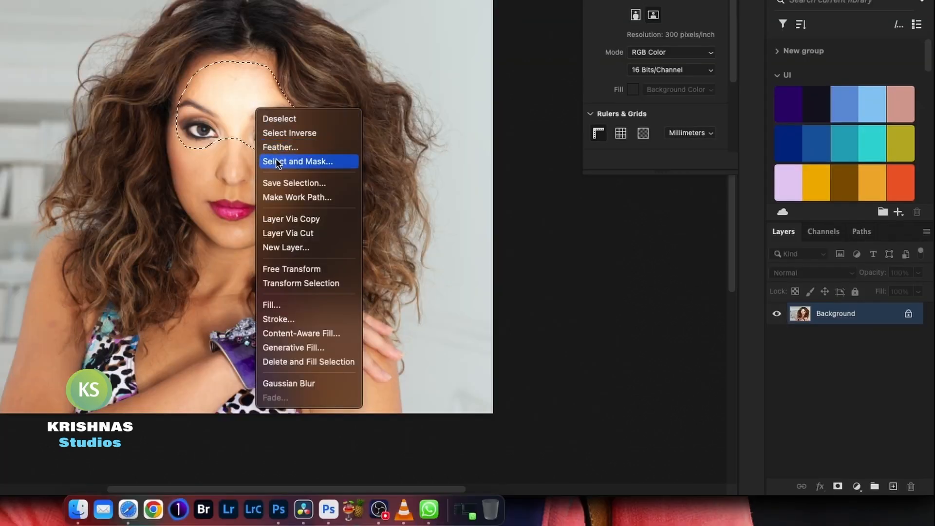
pyautogui.click(274, 134)
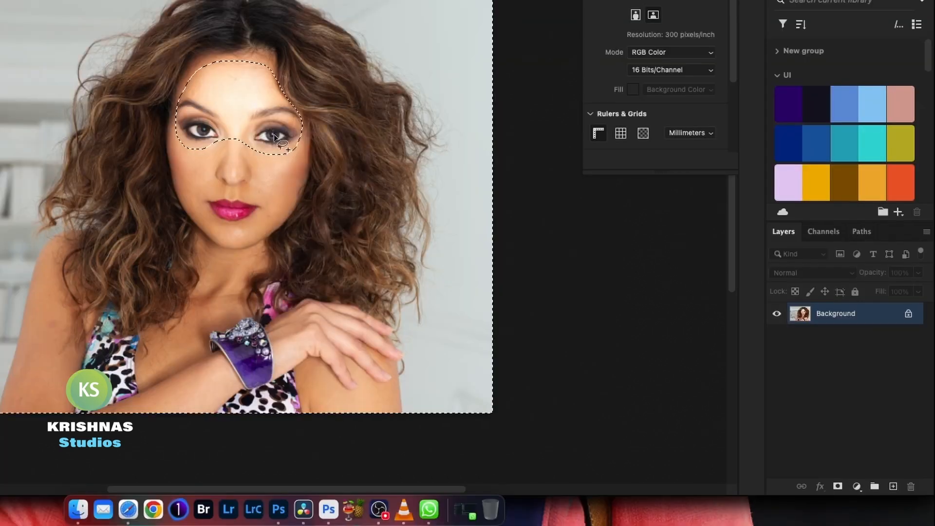
# Step: Add an Exposure adjustment layer for the selection with exposure +0.47 and gamma correction 1.25
pyautogui.click(857, 487)
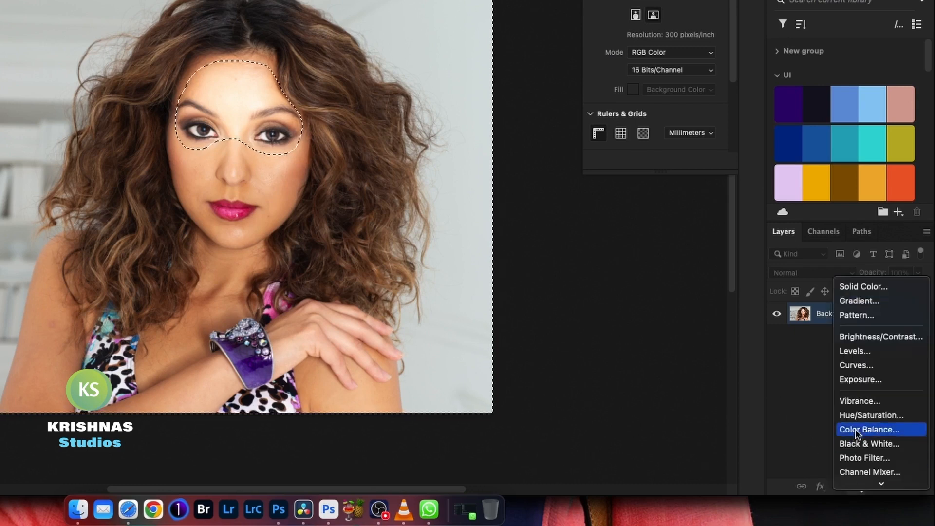
pyautogui.click(856, 378)
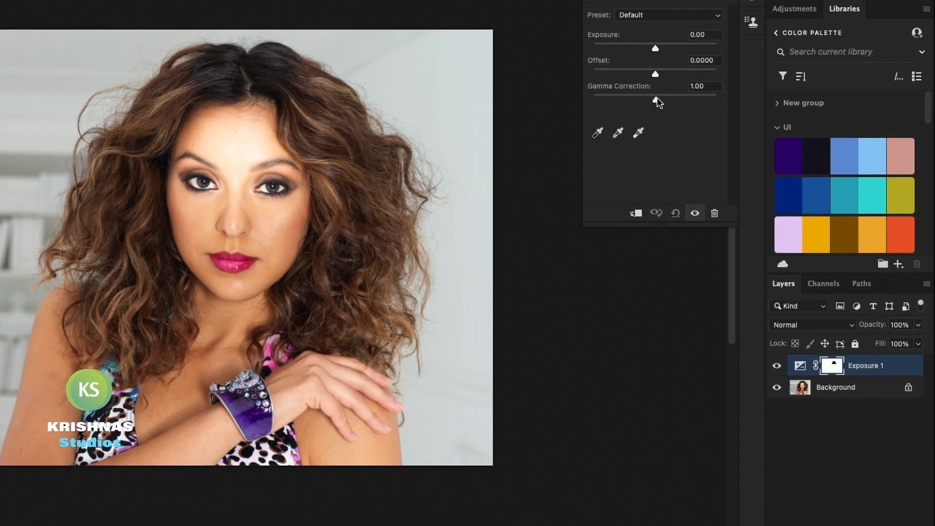
pyautogui.moveTo(656, 48); pyautogui.dragTo(658, 48)
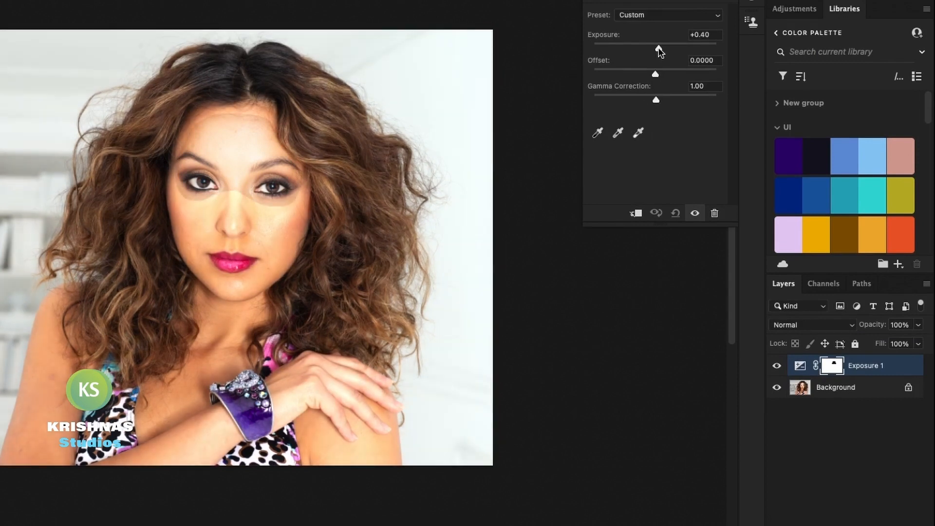
pyautogui.moveTo(656, 100); pyautogui.dragTo(645, 100)
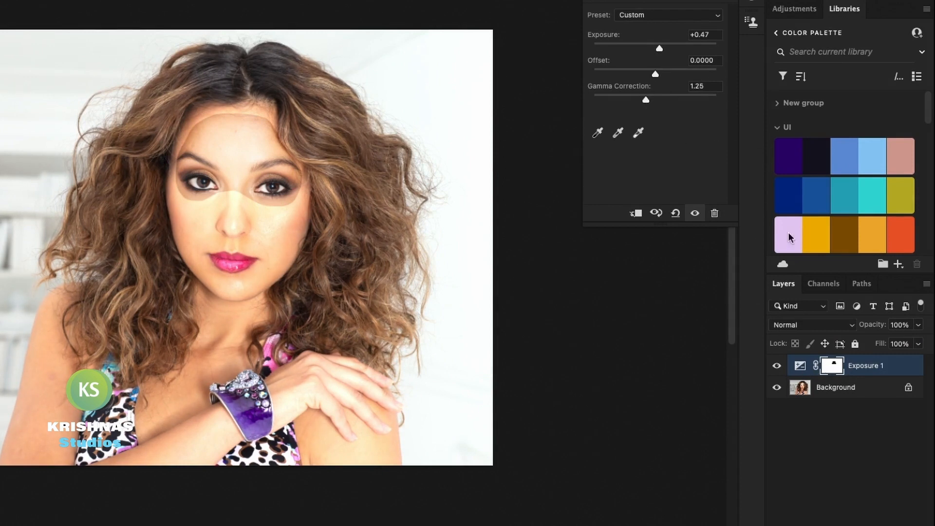
# Step: Feather the Exposure layer's mask by 63.2 px to soften the edge around the forehead and eyes
pyautogui.click(751, 1)
pyautogui.click(751, 1)
pyautogui.click(832, 365)
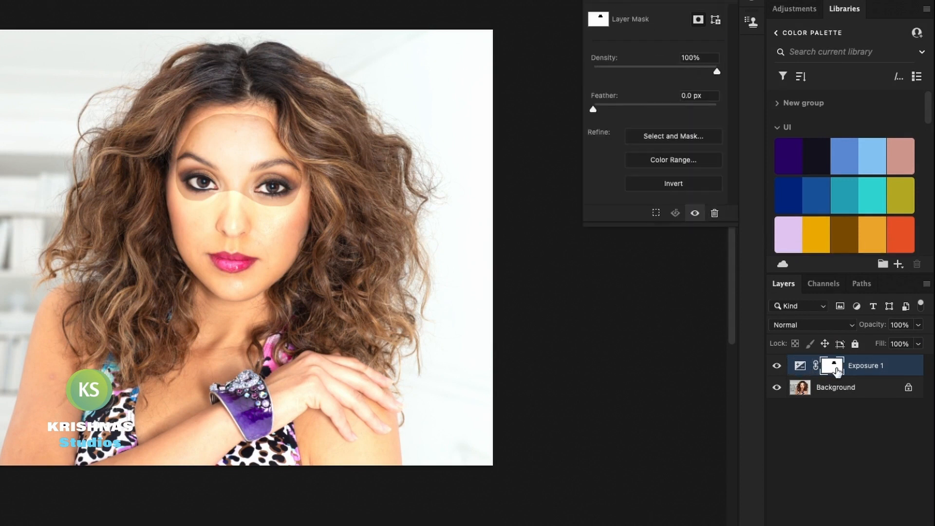
pyautogui.moveTo(594, 108); pyautogui.dragTo(666, 109)
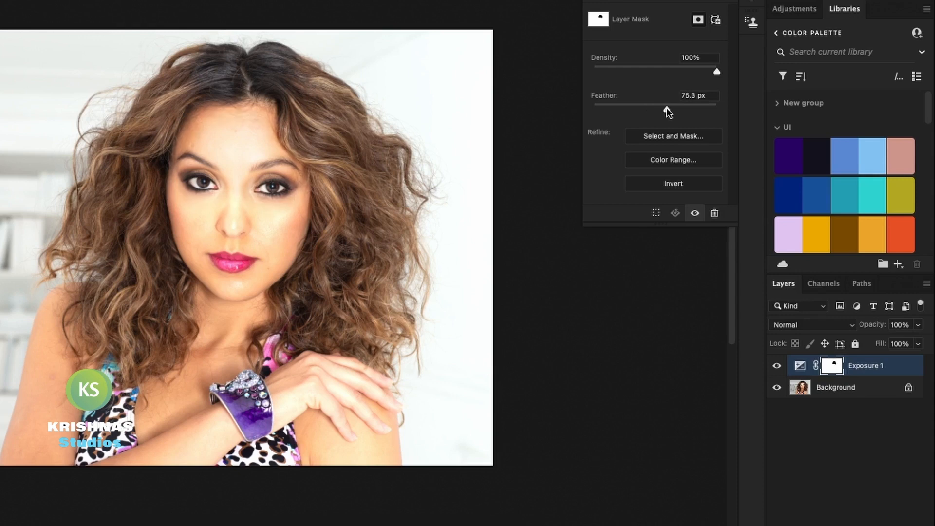
pyautogui.moveTo(667, 108); pyautogui.dragTo(660, 109)
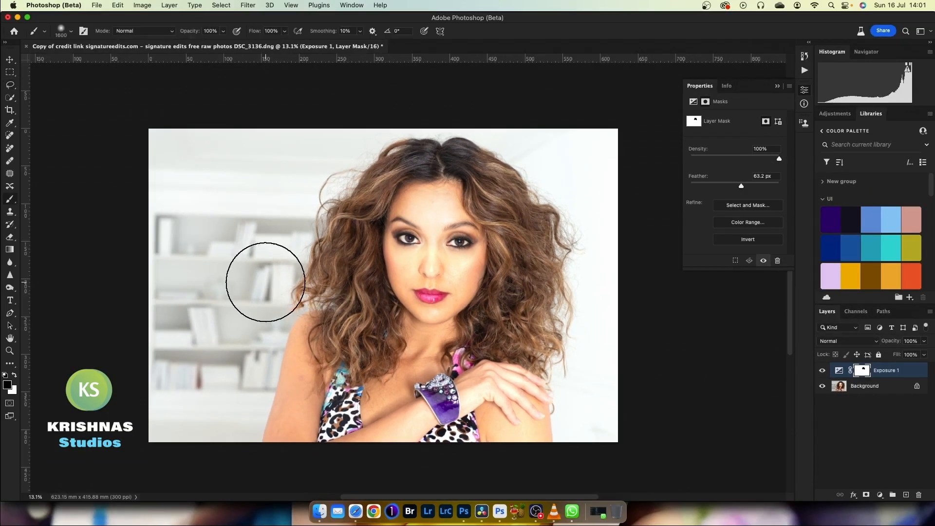
# Step: Paint black on the Exposure layer's mask over the background around the woman, and compare the image with and without the adjustment
pyautogui.moveTo(219, 192)
pyautogui.mouseDown()
pyautogui.moveTo(214, 300)
pyautogui.moveTo(188, 183)
pyautogui.moveTo(172, 170)
pyautogui.moveTo(182, 427)
pyautogui.moveTo(268, 174)
pyautogui.moveTo(310, 126)
pyautogui.moveTo(416, 85)
pyautogui.moveTo(484, 91)
pyautogui.moveTo(569, 143)
pyautogui.moveTo(607, 228)
pyautogui.moveTo(593, 445)
pyautogui.mouseUp()
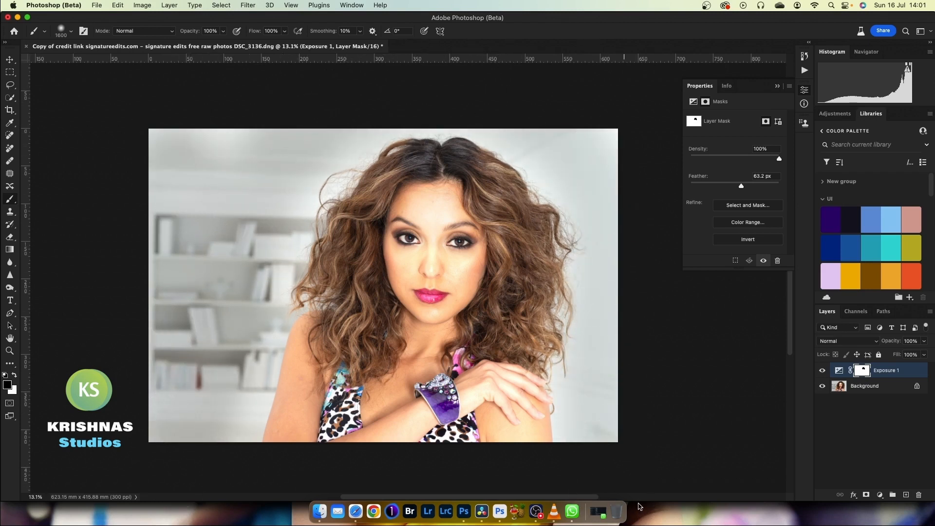
pyautogui.click(822, 371)
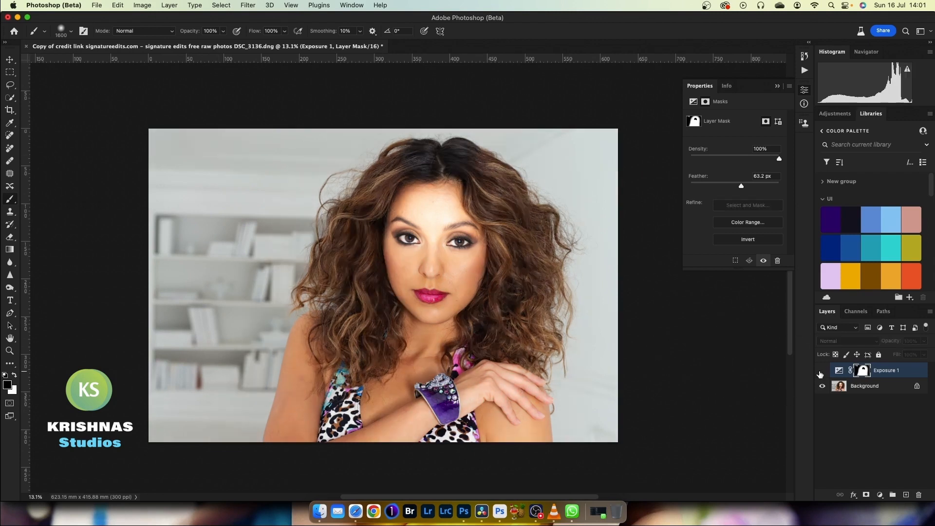
pyautogui.click(822, 371)
pyautogui.click(821, 371)
pyautogui.click(822, 372)
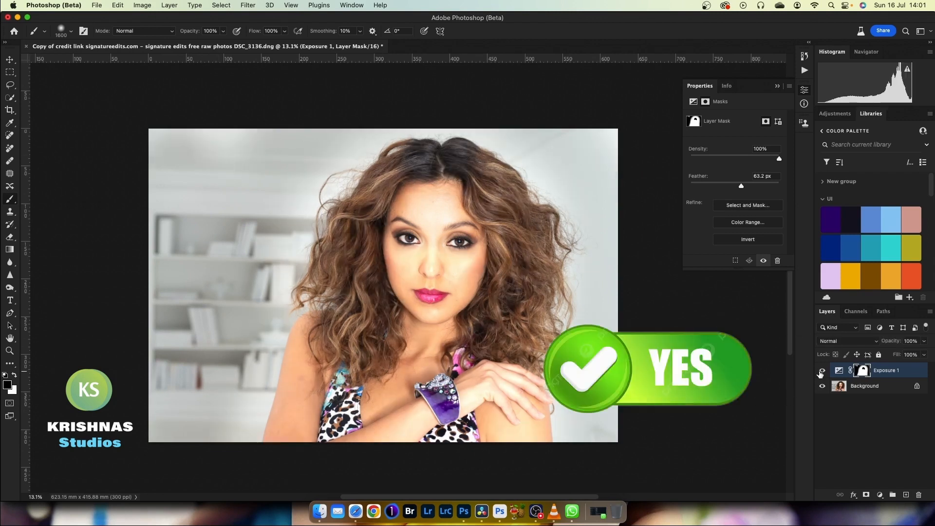